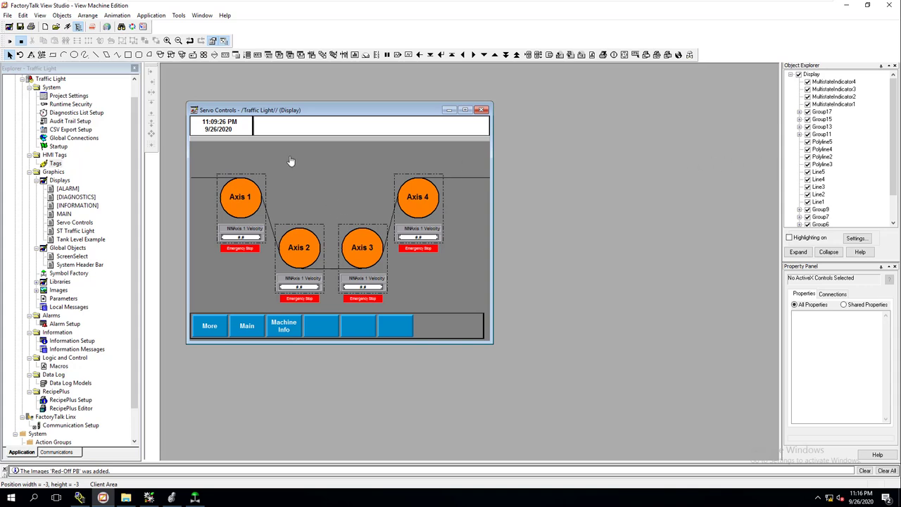
# Place a momentary push button about 77 by 73 in the open area above Axis 2 on the Servo Controls display
pyautogui.click(61, 15)
pyautogui.moveTo(93, 71)
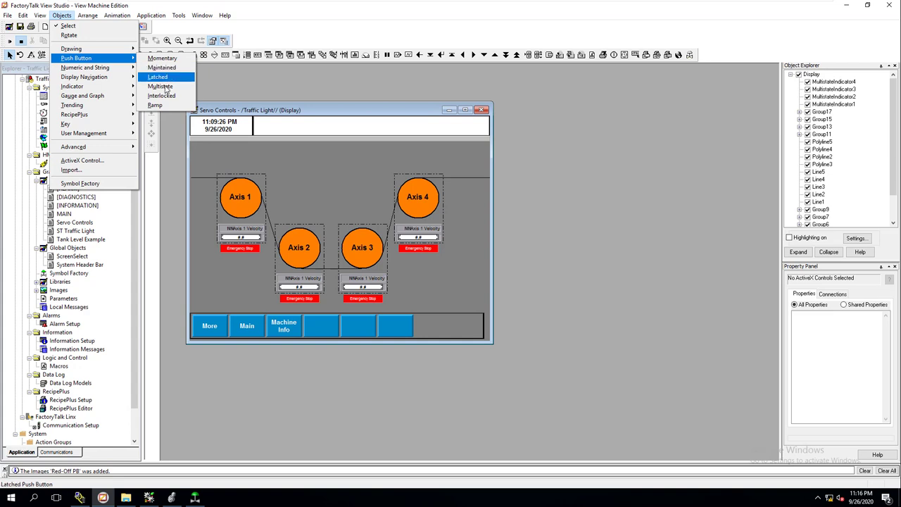
pyautogui.click(163, 59)
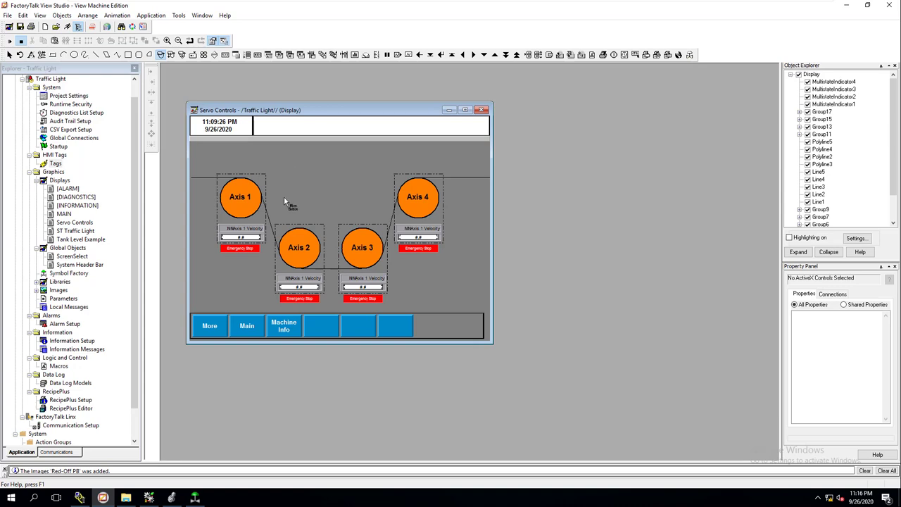
pyautogui.click(319, 194)
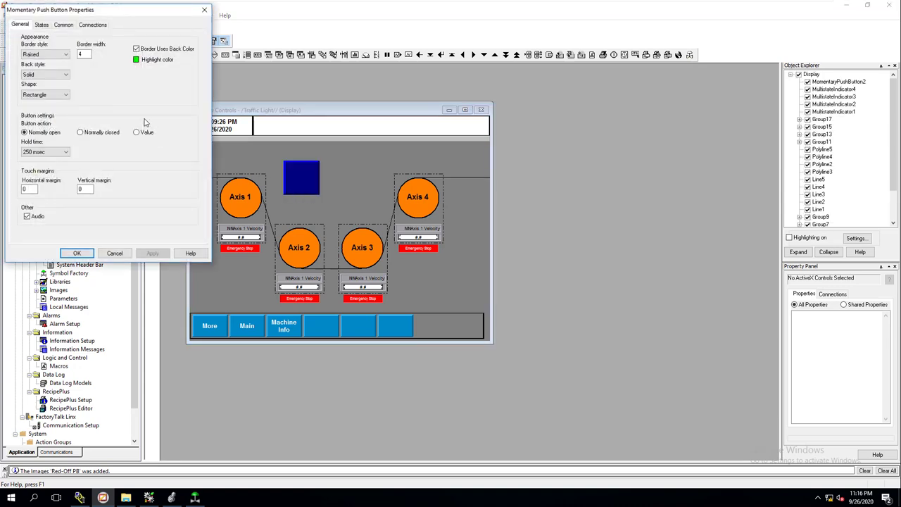
# For the button's State0 image, copy the "Illuminated round pushbutton on legend plate (Red Up Off)" symbol from the Symbol Factory library
pyautogui.click(42, 25)
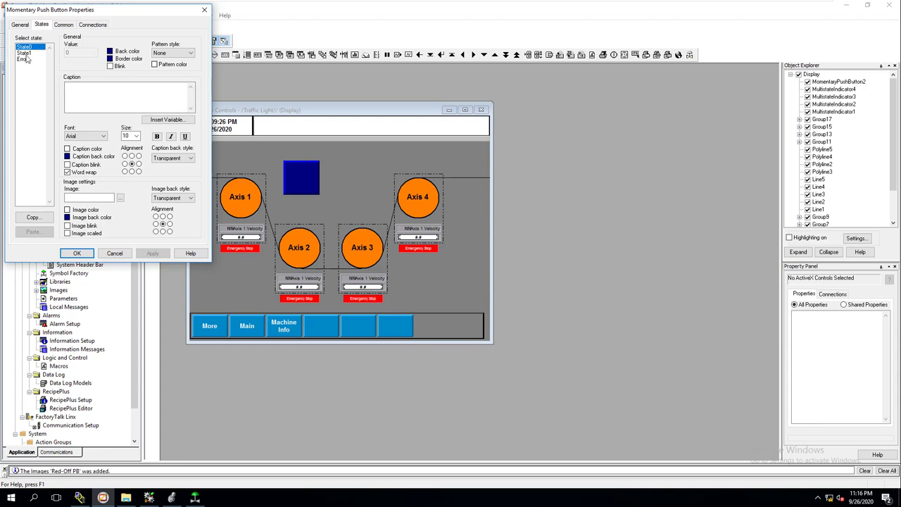
pyautogui.click(120, 199)
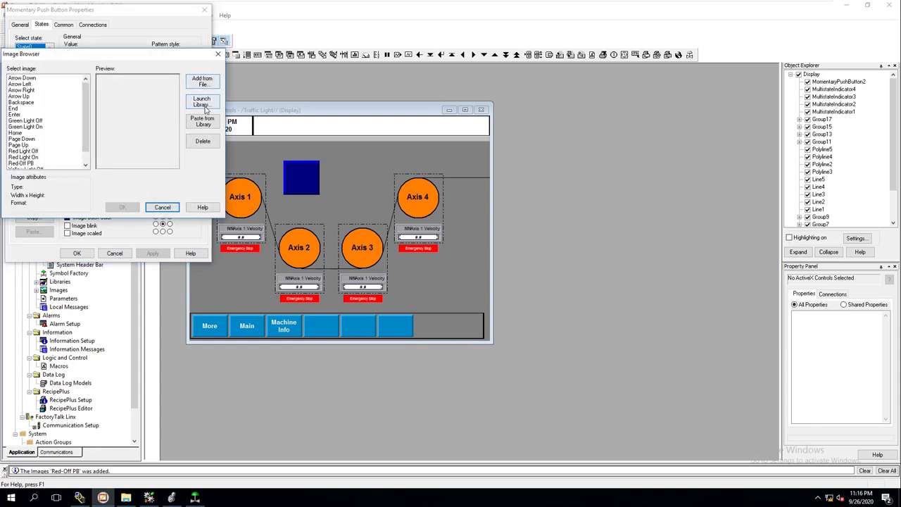
pyautogui.moveTo(173, 59); pyautogui.dragTo(388, 83)
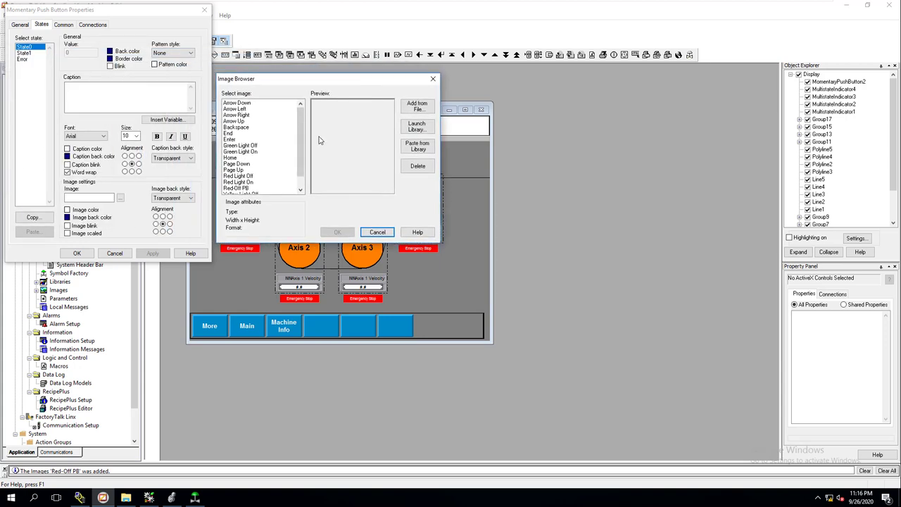
pyautogui.click(417, 127)
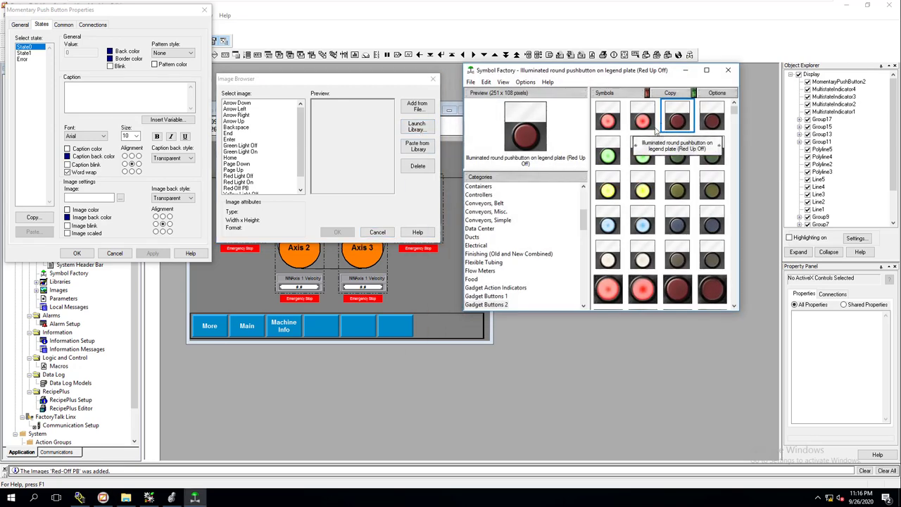
pyautogui.click(669, 93)
# Paste the copied library symbol into the image list under the name "Red Up Off - From Lib"
pyautogui.click(415, 146)
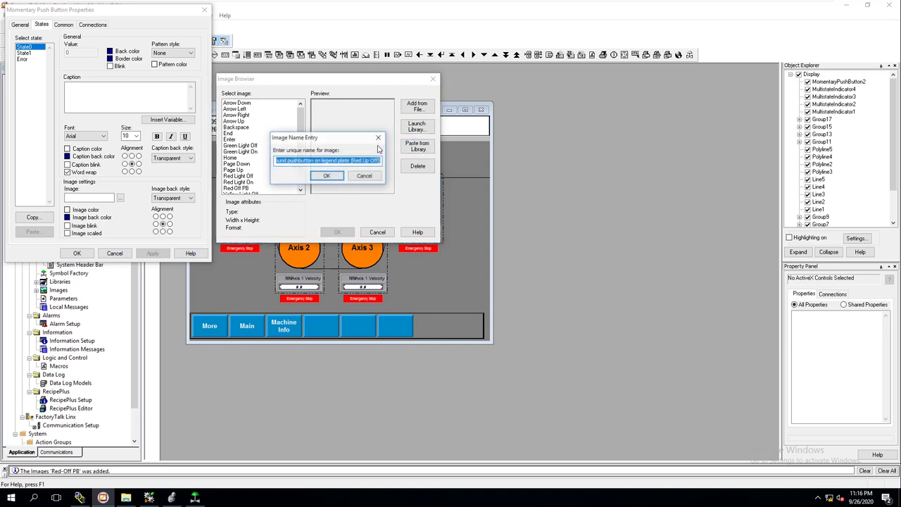
pyautogui.click(357, 161)
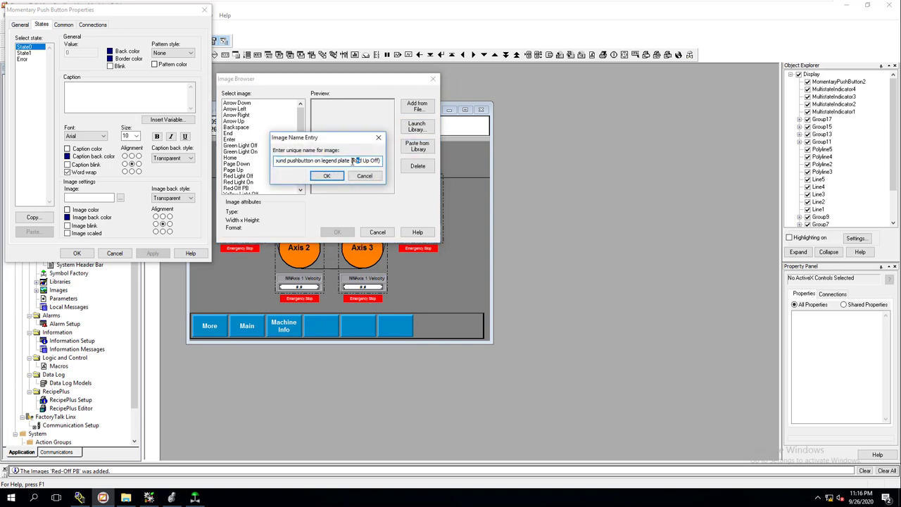
pyautogui.moveTo(352, 160); pyautogui.dragTo(271, 165)
pyautogui.press('BackSpace')
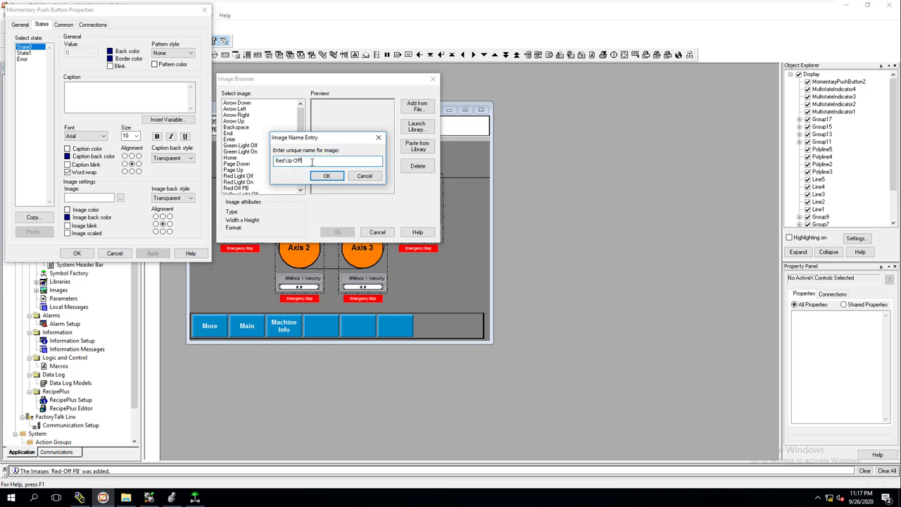
pyautogui.write('f - From Lib')
pyautogui.click(326, 176)
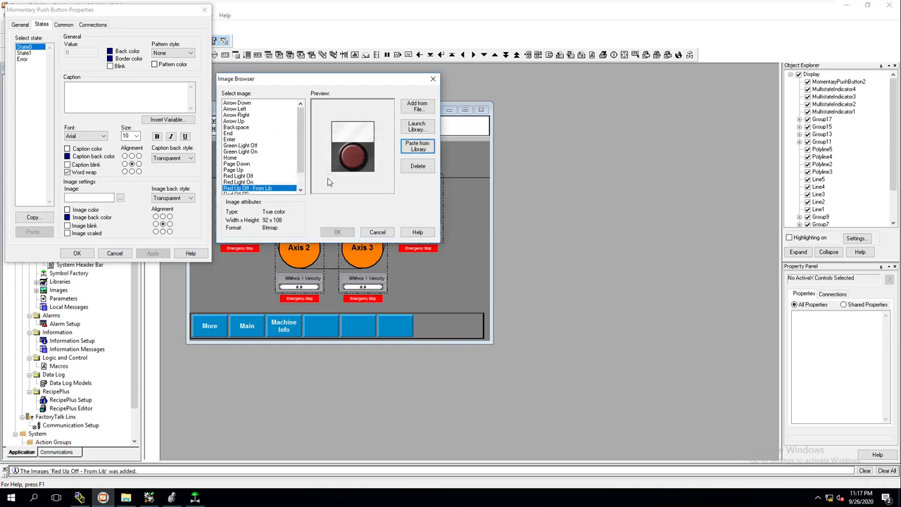
# Assign the "Red Up Off - From Lib" image to State0 and apply it to the push button
pyautogui.click(337, 232)
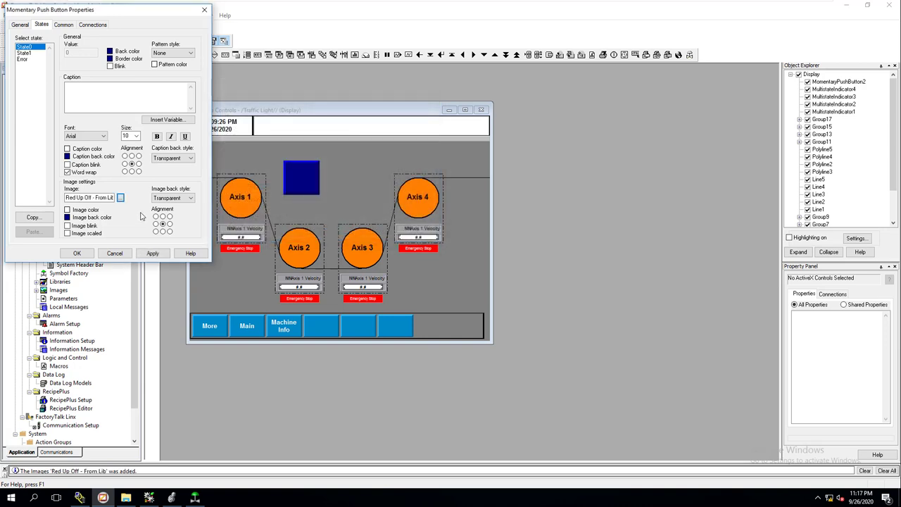
pyautogui.click(148, 257)
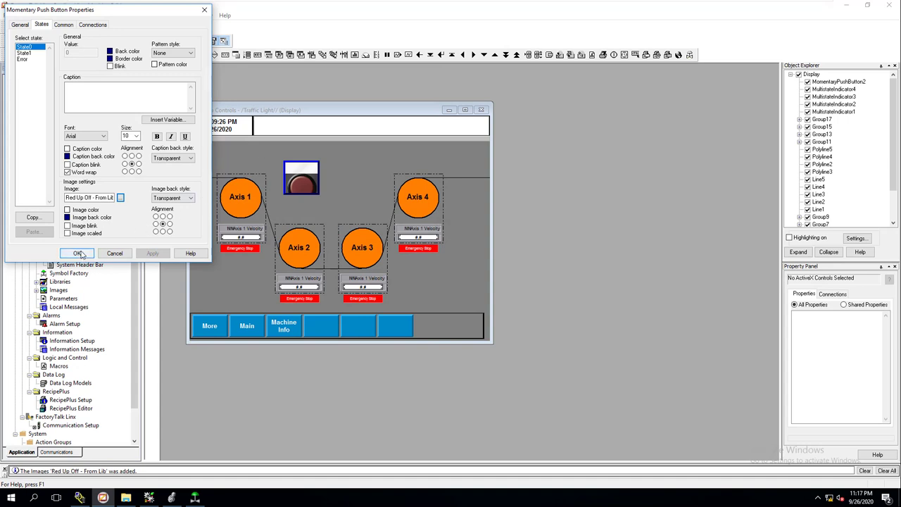
pyautogui.click(78, 253)
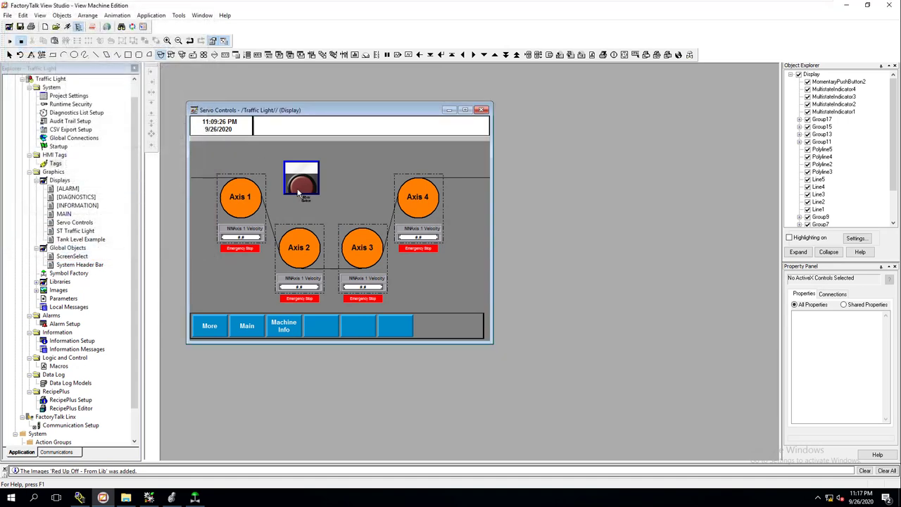
# Enlarge the push button to about 94 wide by 120 high so the whole image fits inside it
pyautogui.click(10, 54)
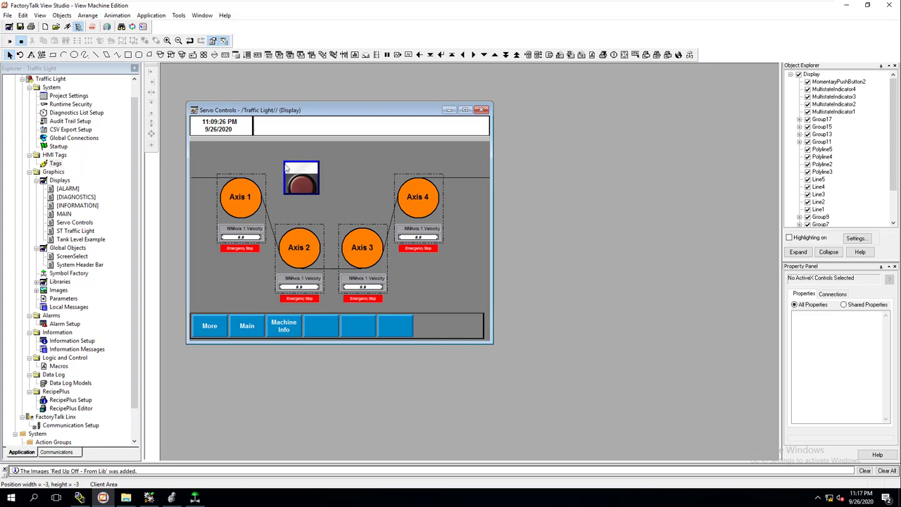
pyautogui.click(286, 168)
pyautogui.moveTo(301, 194); pyautogui.dragTo(301, 200)
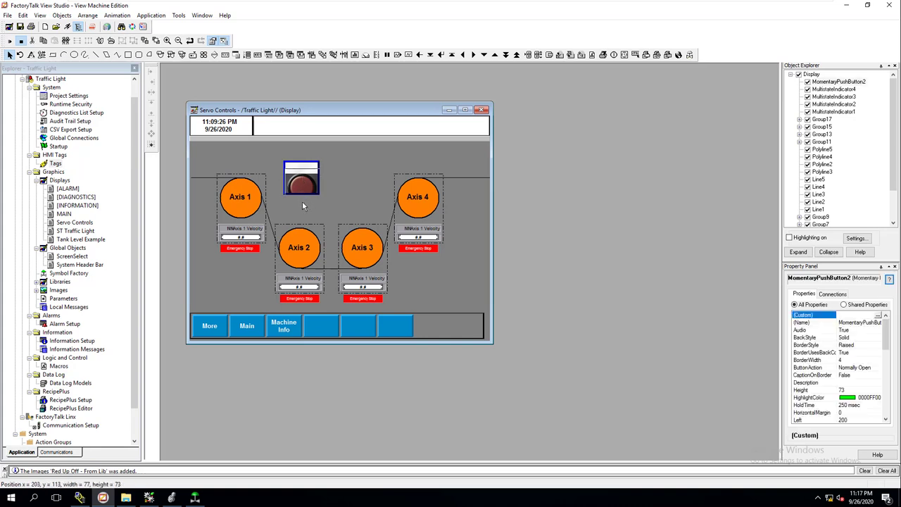
pyautogui.moveTo(303, 165); pyautogui.dragTo(308, 218)
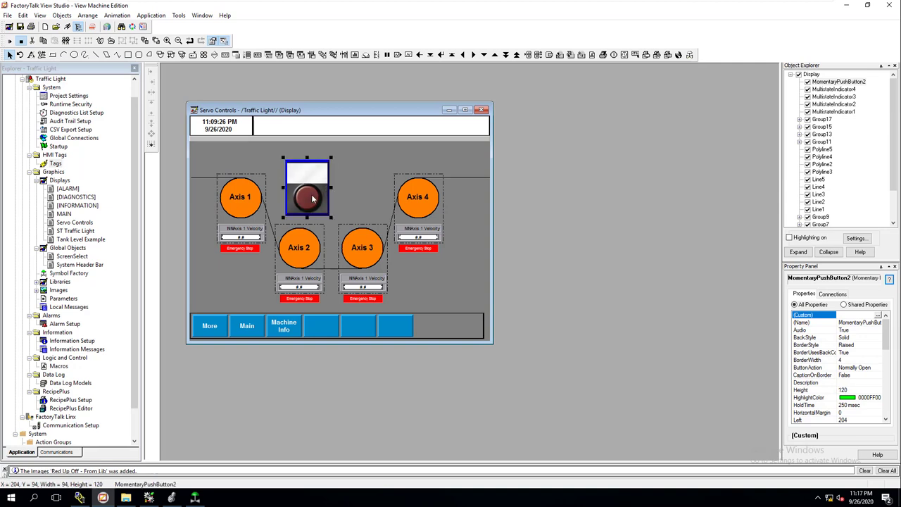
# Set the push button's State0 back color and border color to white and apply the change
pyautogui.doubleClick(313, 199)
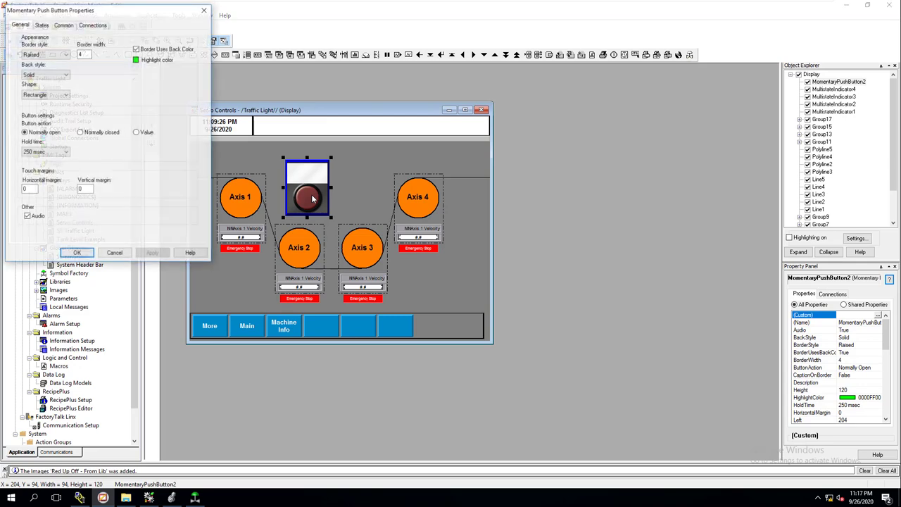
pyautogui.click(44, 26)
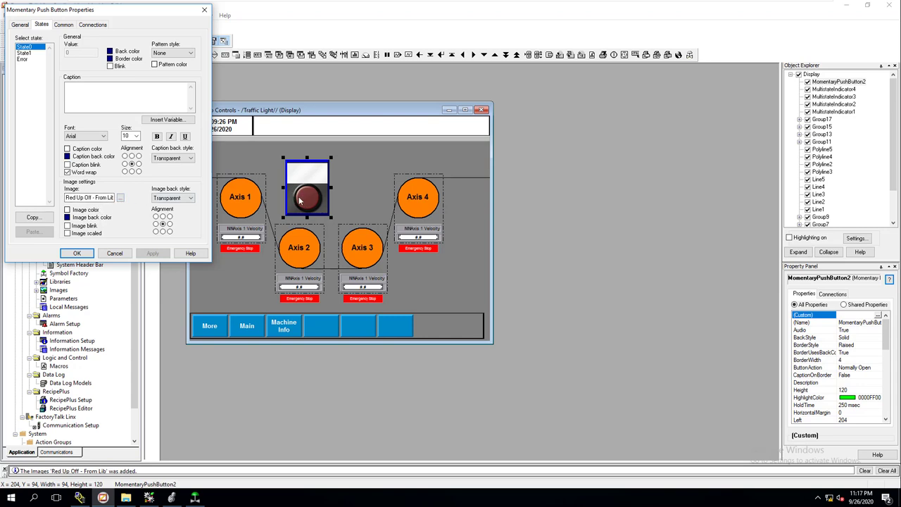
pyautogui.click(111, 52)
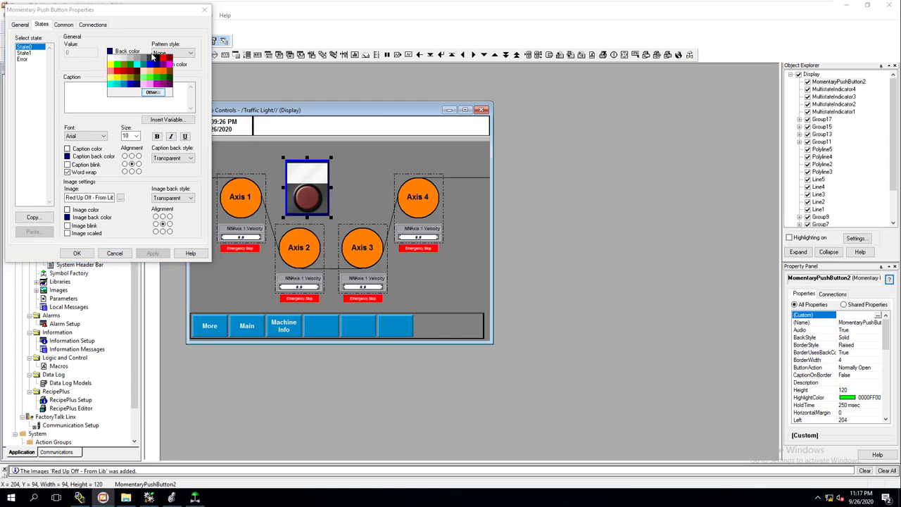
pyautogui.click(177, 53)
pyautogui.click(177, 53)
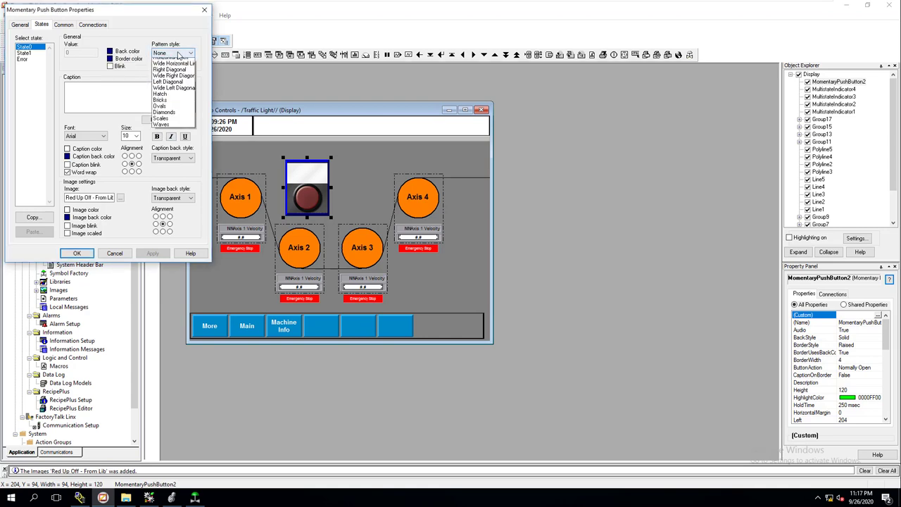
pyautogui.click(116, 58)
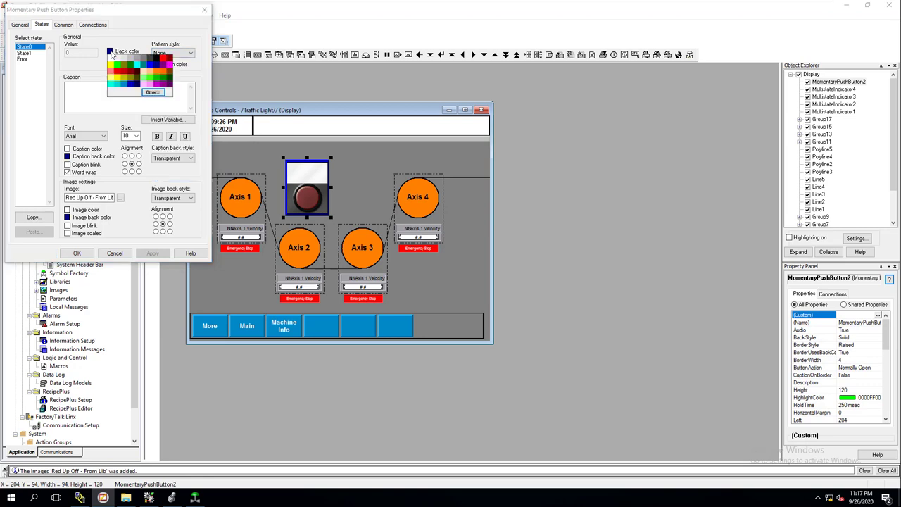
pyautogui.click(112, 53)
pyautogui.click(112, 63)
pyautogui.click(110, 52)
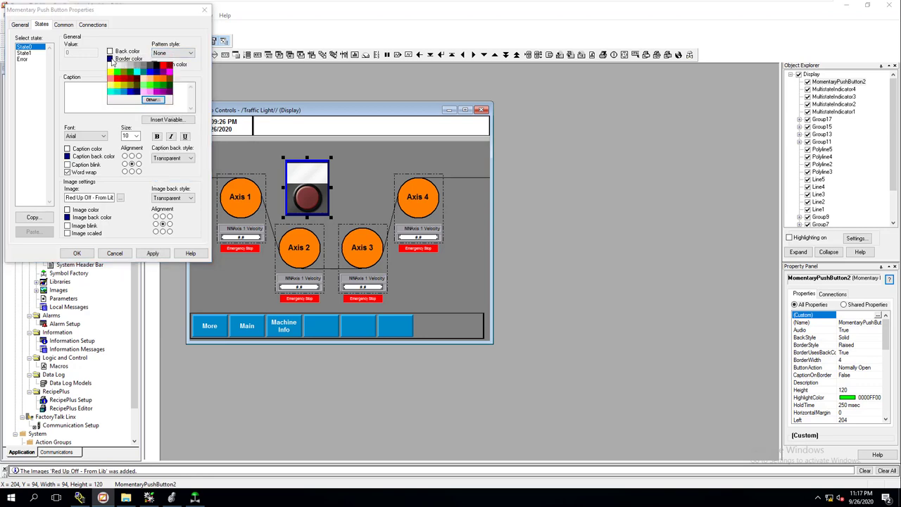
pyautogui.click(113, 63)
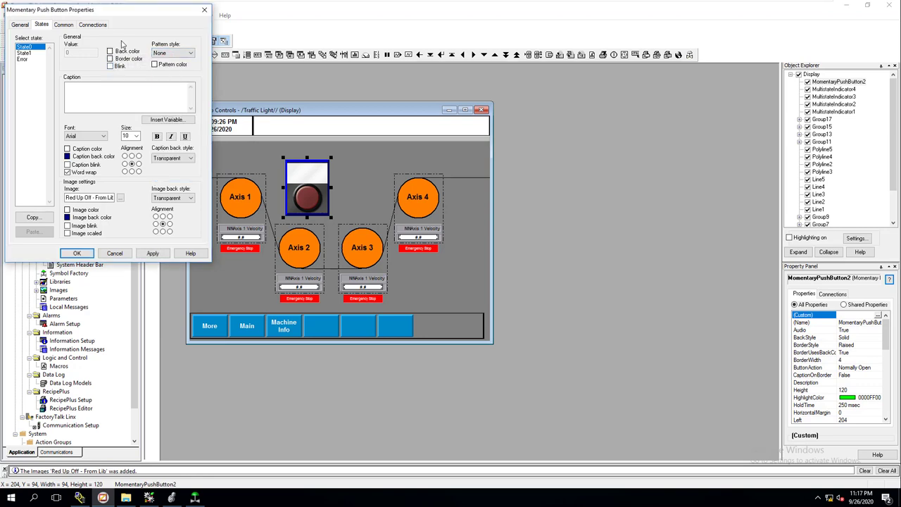
pyautogui.click(152, 253)
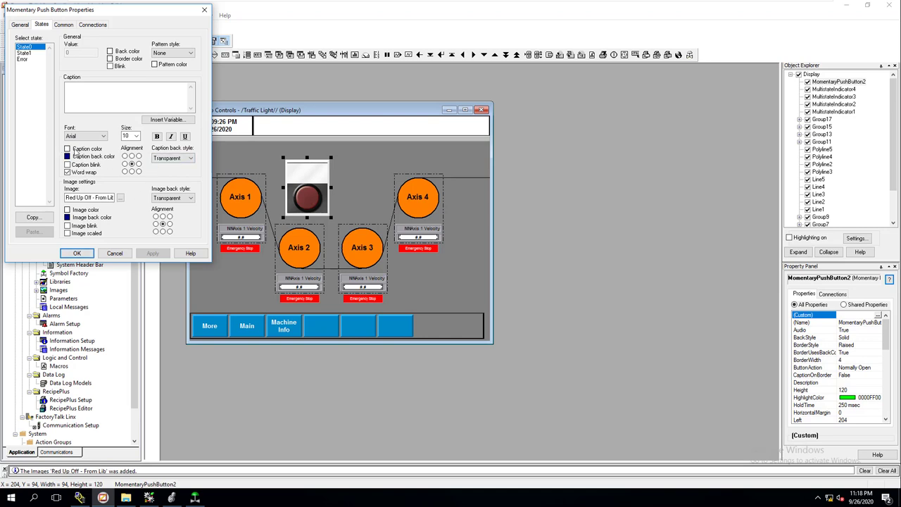
# Review the caption back style and pattern style options and the State1 settings without changing them, and close the button's properties
pyautogui.click(177, 161)
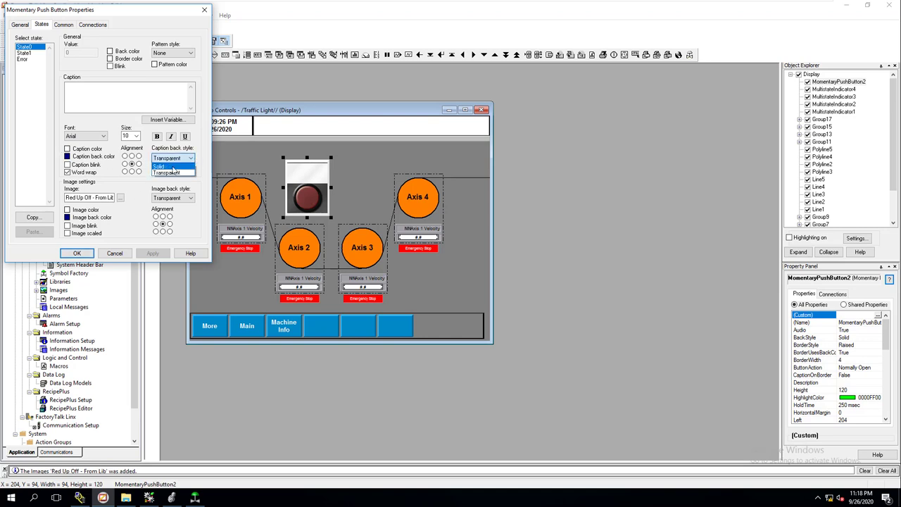
pyautogui.click(172, 174)
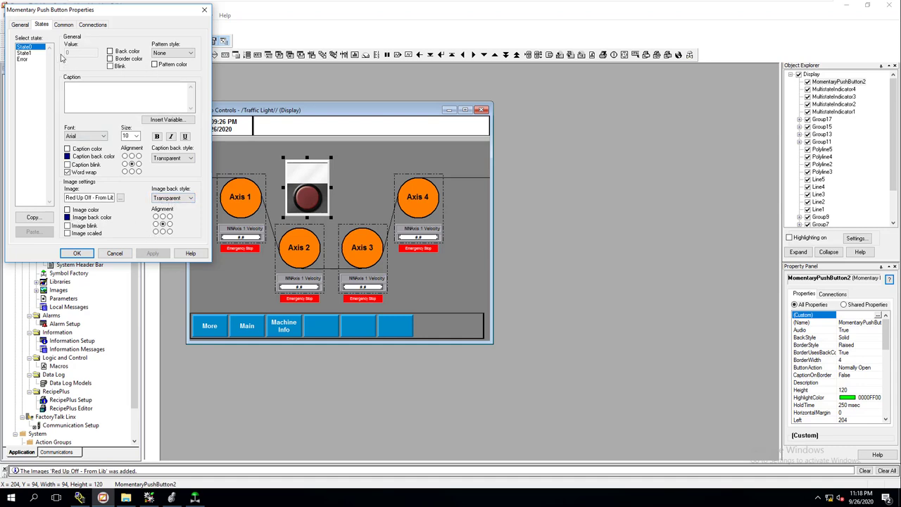
pyautogui.click(39, 54)
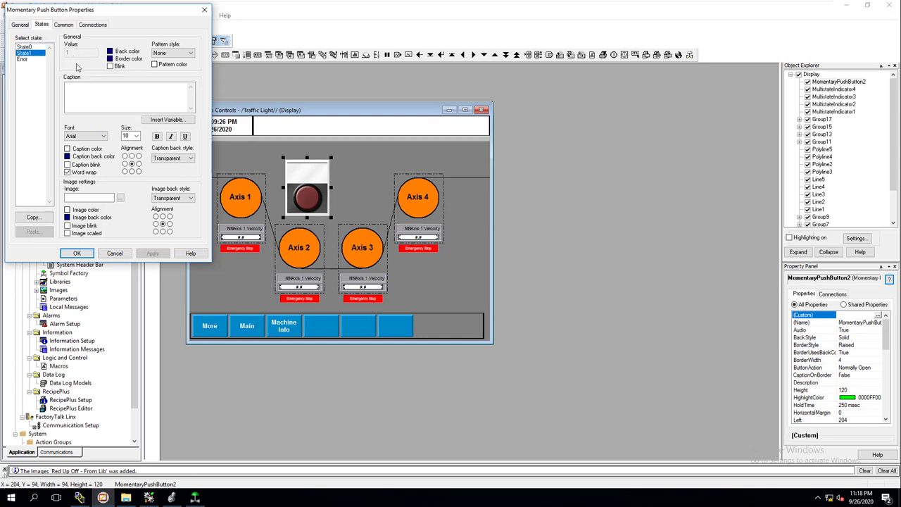
pyautogui.click(38, 48)
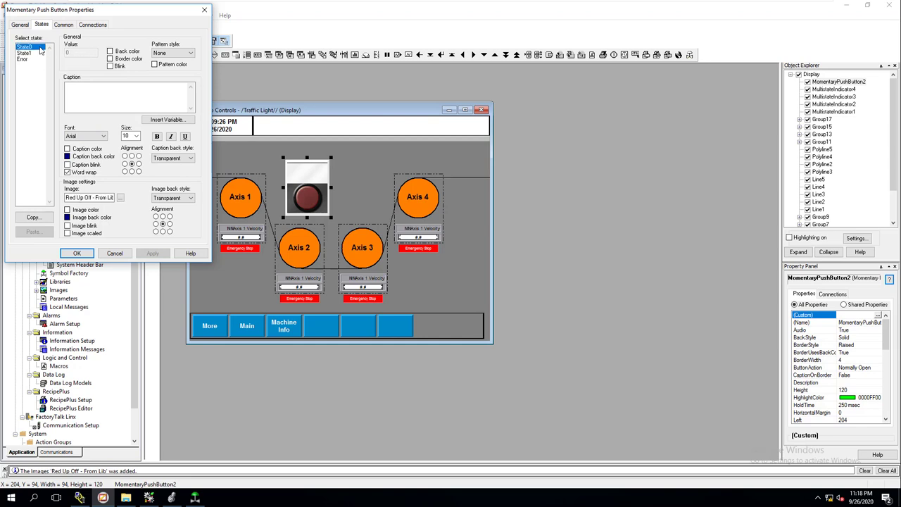
pyautogui.click(173, 54)
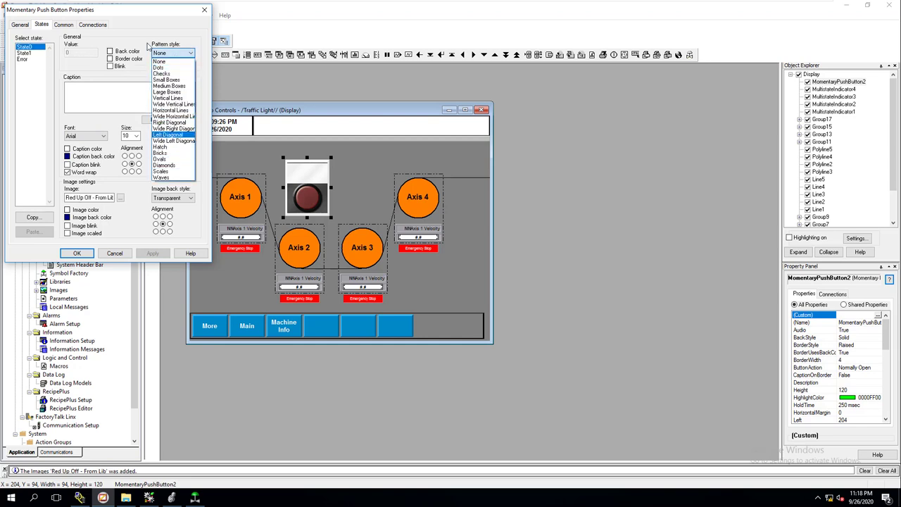
pyautogui.click(138, 44)
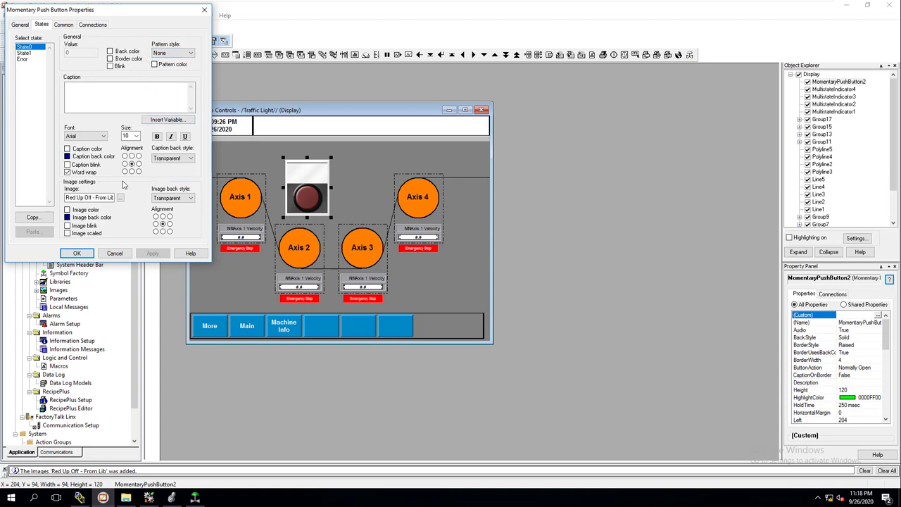
pyautogui.click(78, 253)
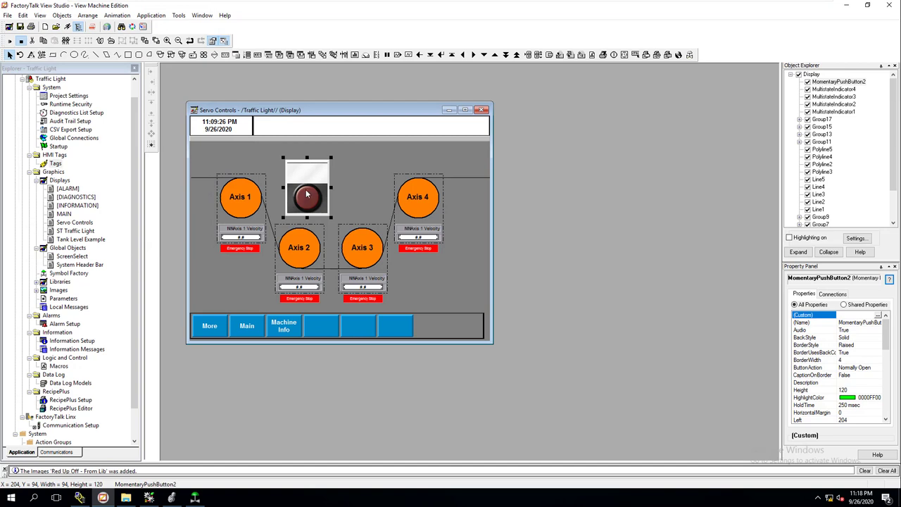
# Shrink the push button to about 82 wide by 111 high so its frame fits closely around the image
pyautogui.moveTo(306, 157); pyautogui.dragTo(306, 160)
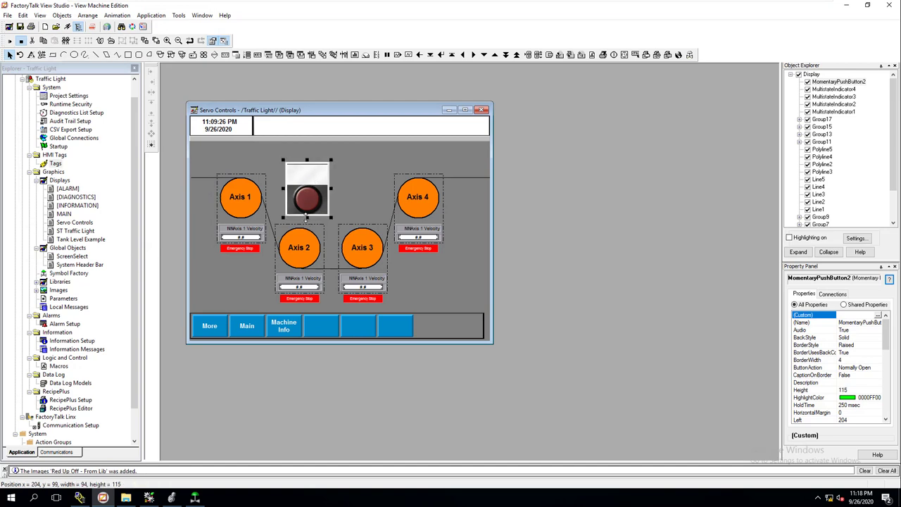
pyautogui.moveTo(306, 217); pyautogui.dragTo(306, 215)
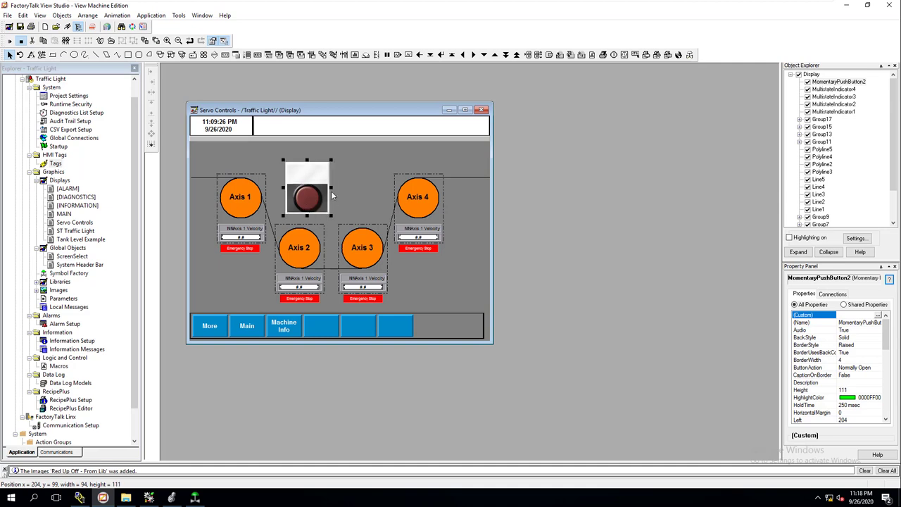
pyautogui.moveTo(331, 187); pyautogui.dragTo(327, 186)
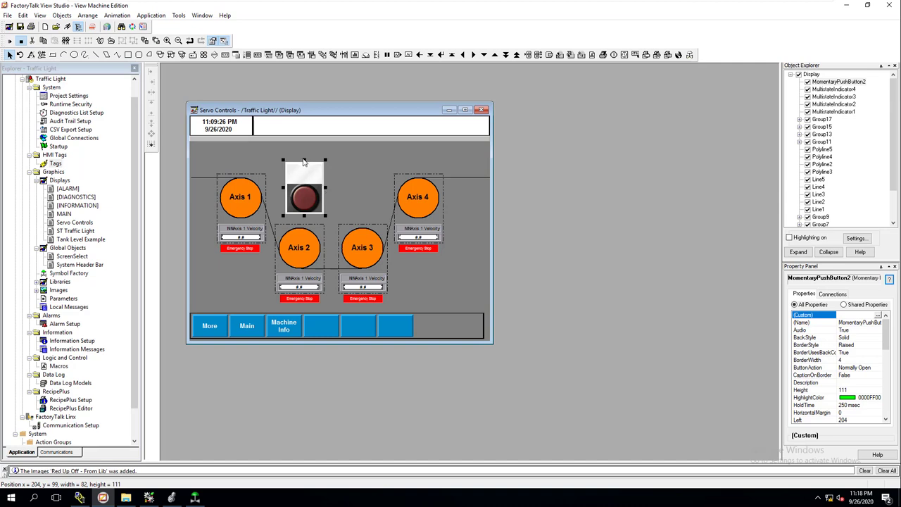
# Shift the push button to about x 219, y 87 at height 107, and set its border style to None with border width 1
pyautogui.moveTo(304, 159)
pyautogui.mouseDown()
pyautogui.moveTo(309, 179)
pyautogui.moveTo(314, 172)
pyautogui.mouseUp()
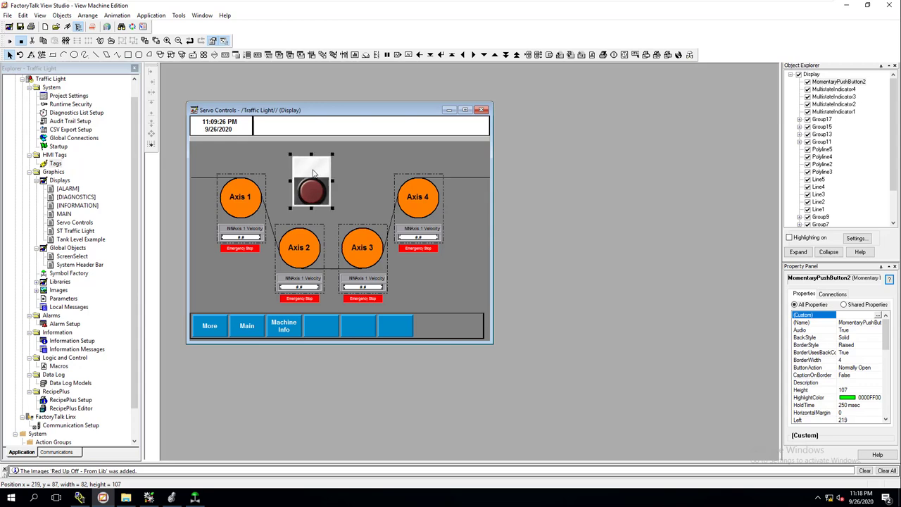
pyautogui.doubleClick(313, 173)
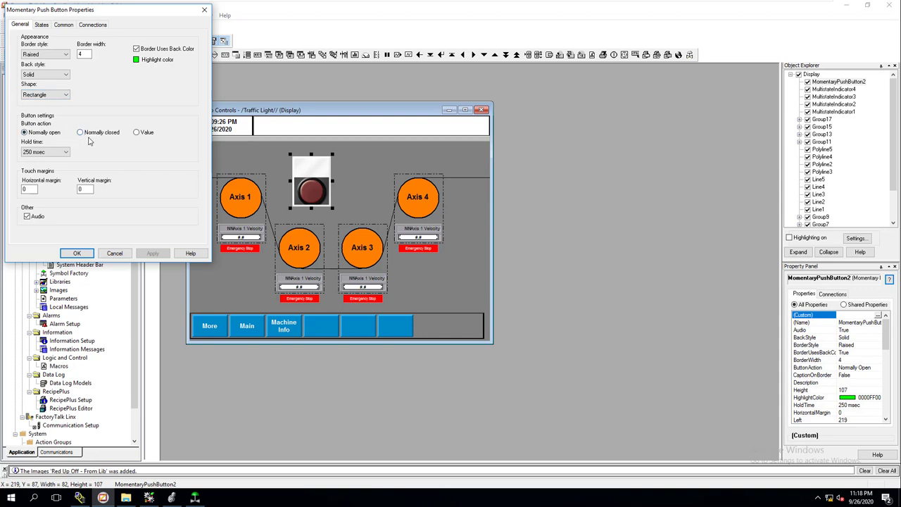
pyautogui.click(55, 153)
pyautogui.click(65, 56)
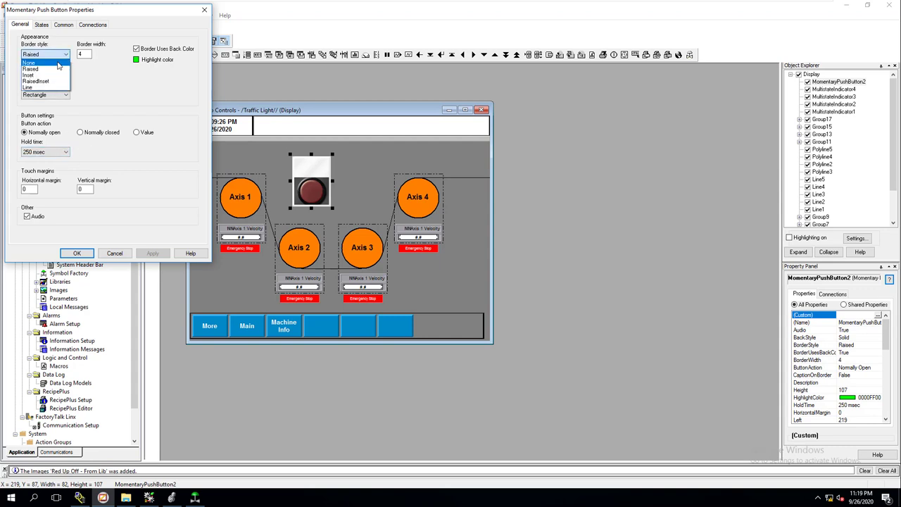
pyautogui.click(56, 66)
pyautogui.doubleClick(80, 56)
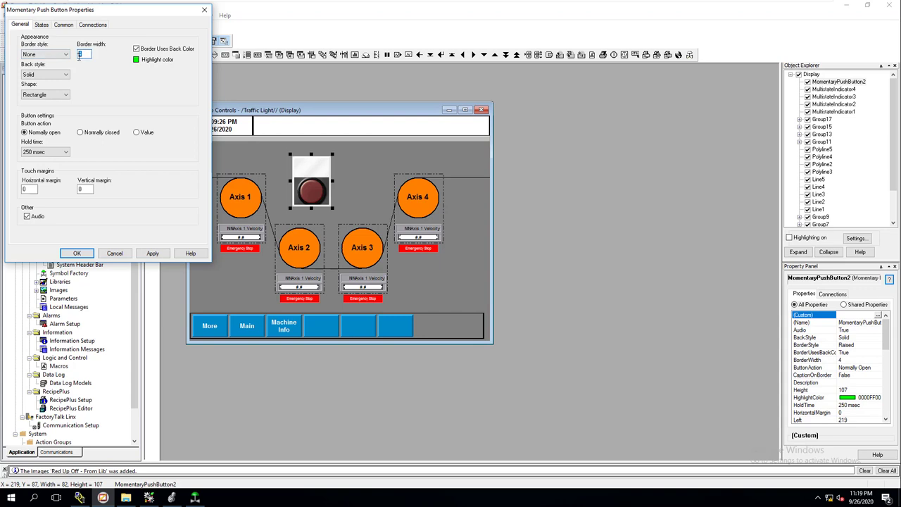
pyautogui.write('1')
pyautogui.click(152, 254)
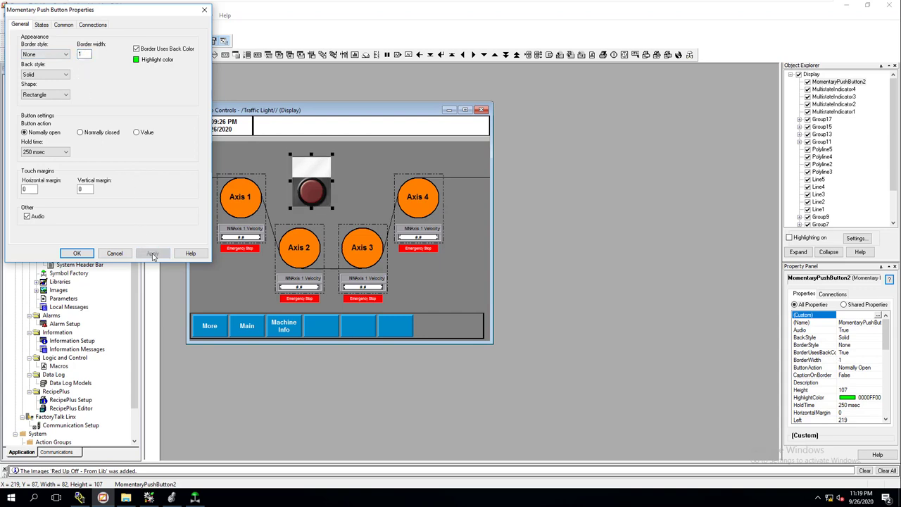
pyautogui.click(77, 254)
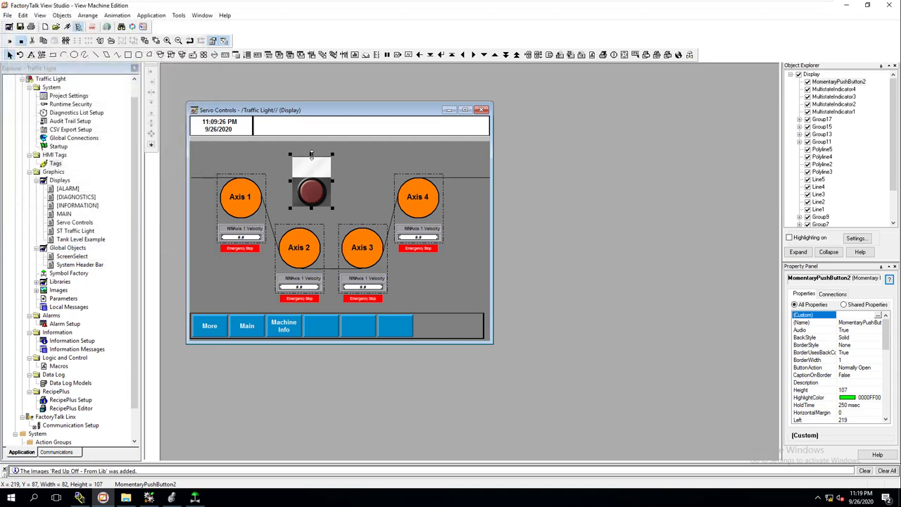
# Adjust the push button's upper and lower edges to a height of about 108 so its frame fits the image
pyautogui.moveTo(311, 153); pyautogui.dragTo(311, 154)
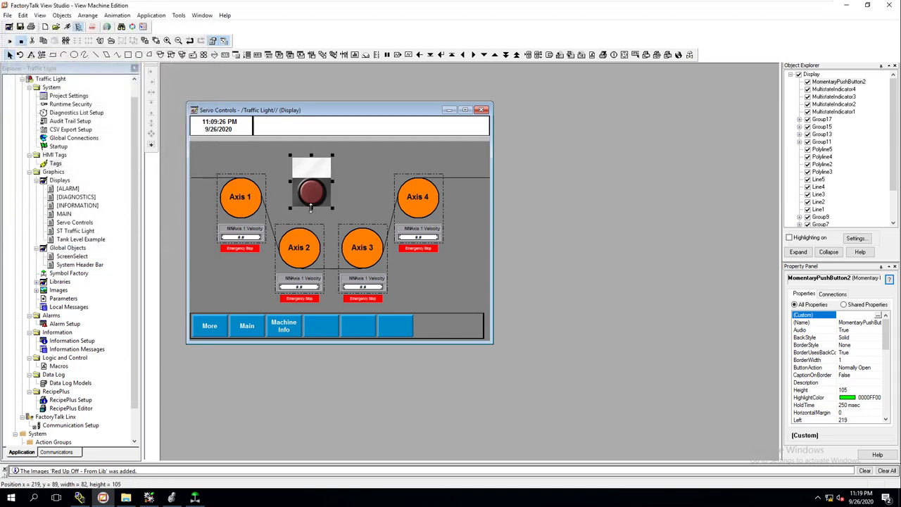
pyautogui.moveTo(311, 208); pyautogui.dragTo(312, 209)
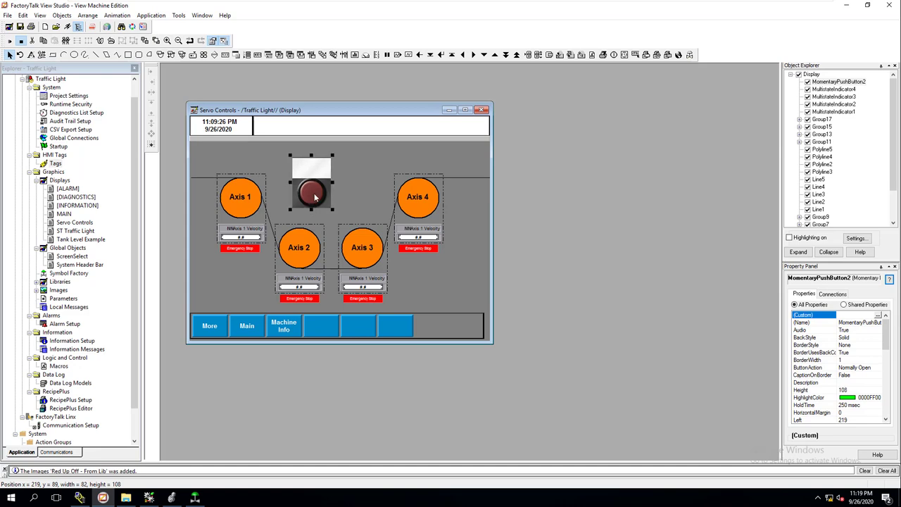
# For the push button's State1 image, copy the illuminated round pushbutton on legend plate (Red Up On) symbol from the Symbol Factory library
pyautogui.doubleClick(315, 197)
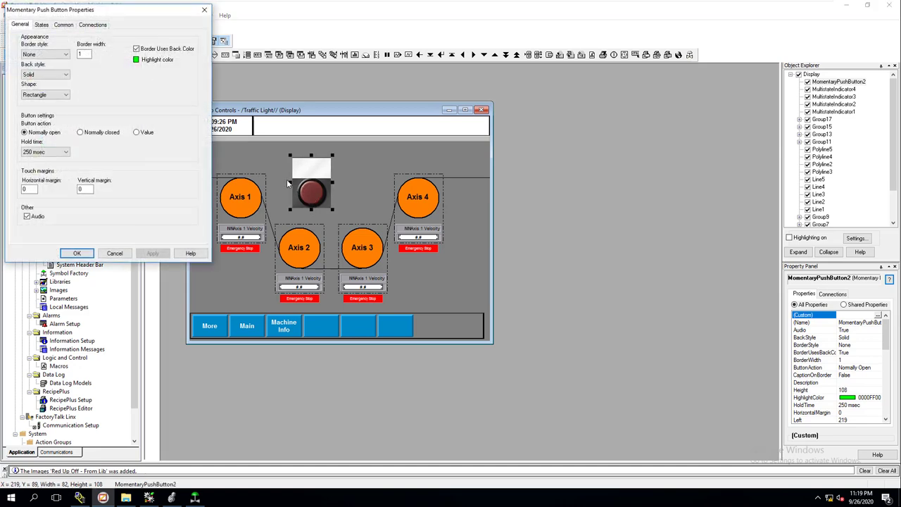
pyautogui.click(41, 24)
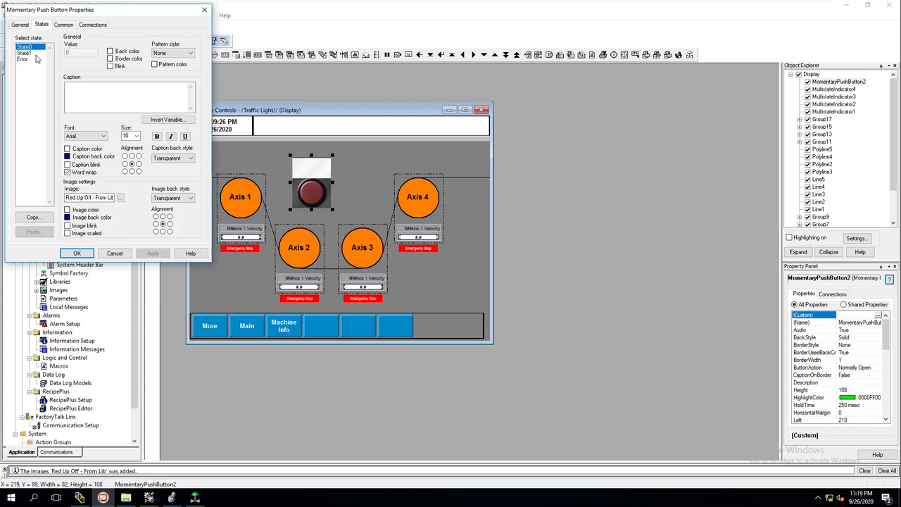
pyautogui.click(28, 52)
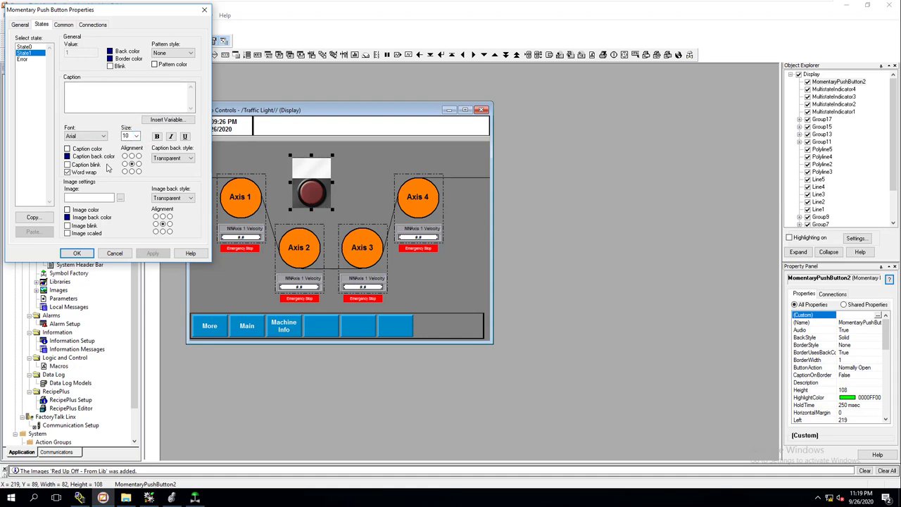
pyautogui.click(120, 198)
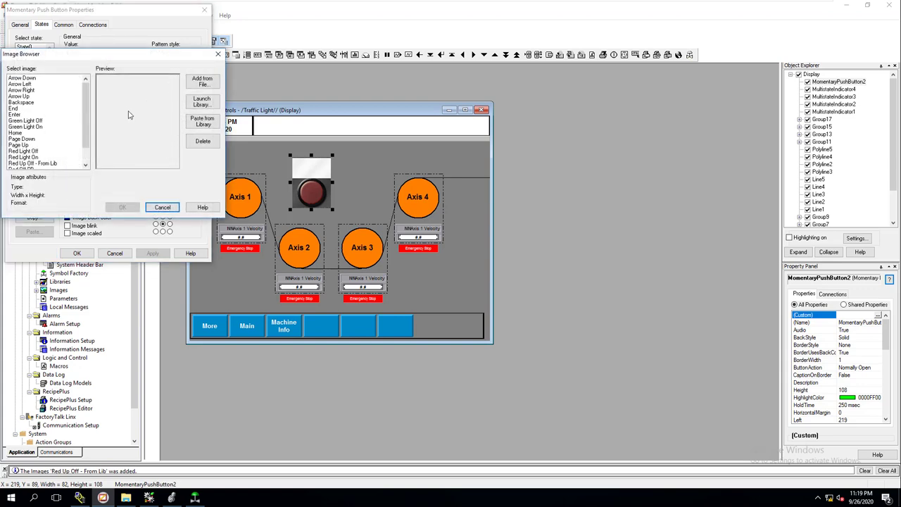
pyautogui.click(204, 104)
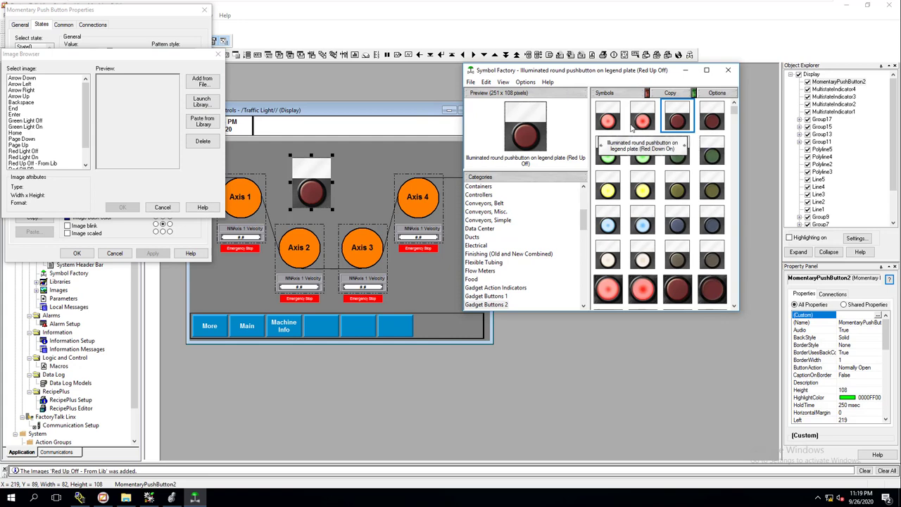
pyautogui.click(607, 121)
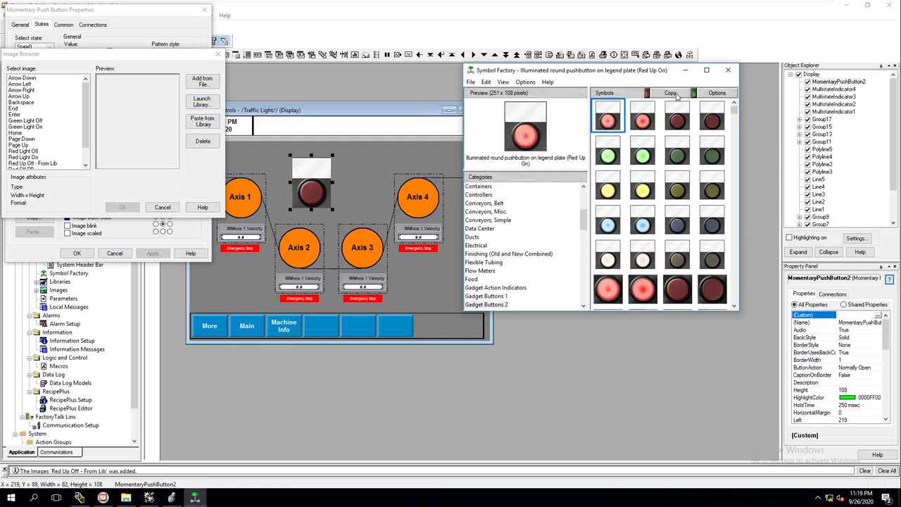
pyautogui.click(668, 95)
# Paste the copied library symbol as an image named "Red Up On - From Lib" and assign it to State1
pyautogui.click(202, 121)
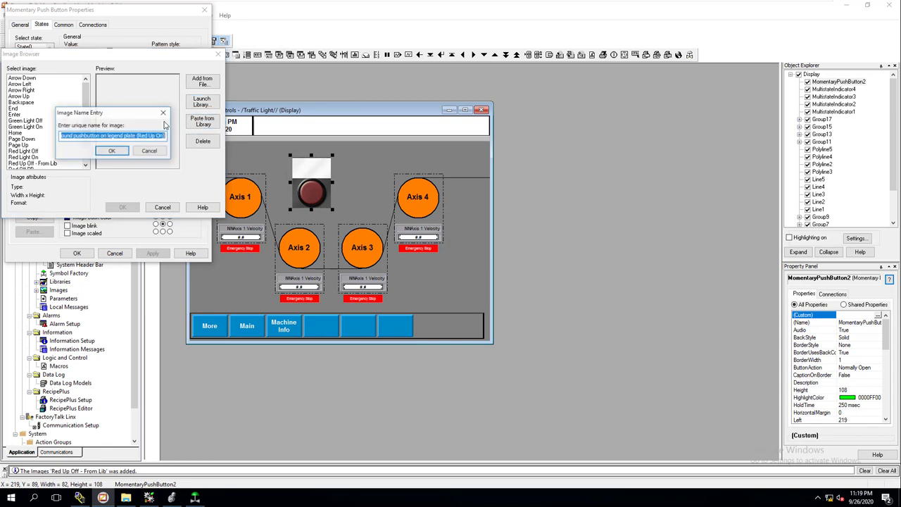
pyautogui.click(142, 136)
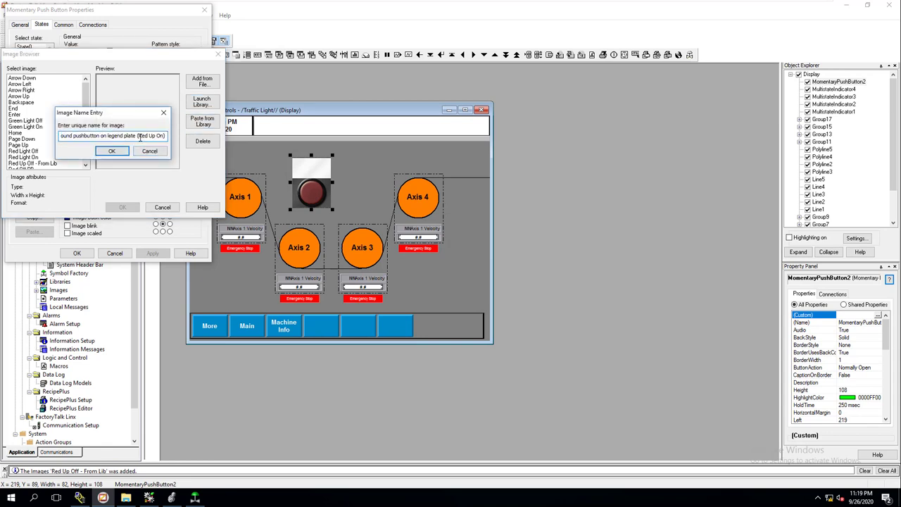
pyautogui.moveTo(131, 138); pyautogui.dragTo(52, 134)
pyautogui.write('Red Up On - From Lib')
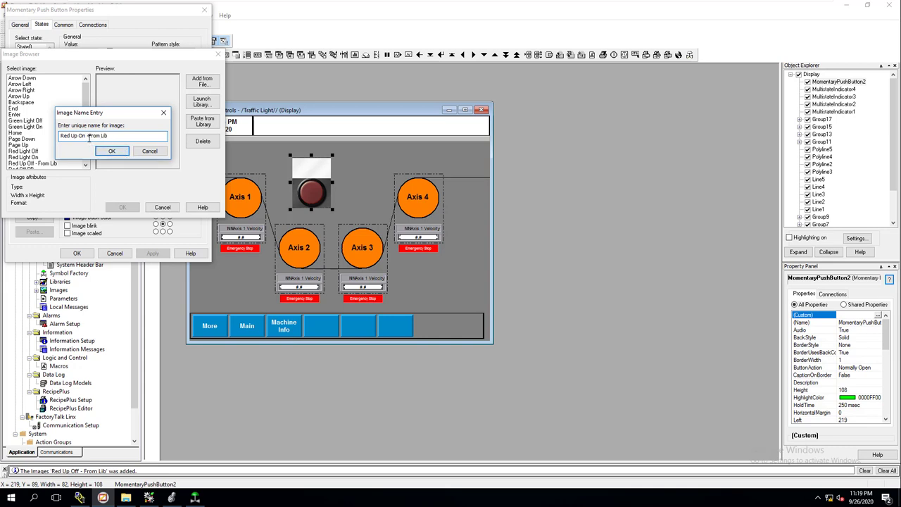
pyautogui.click(111, 150)
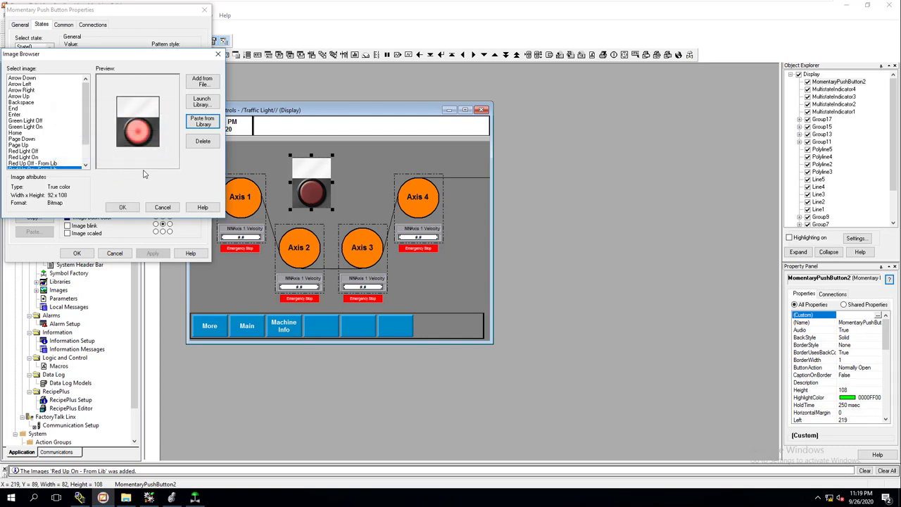
pyautogui.click(122, 208)
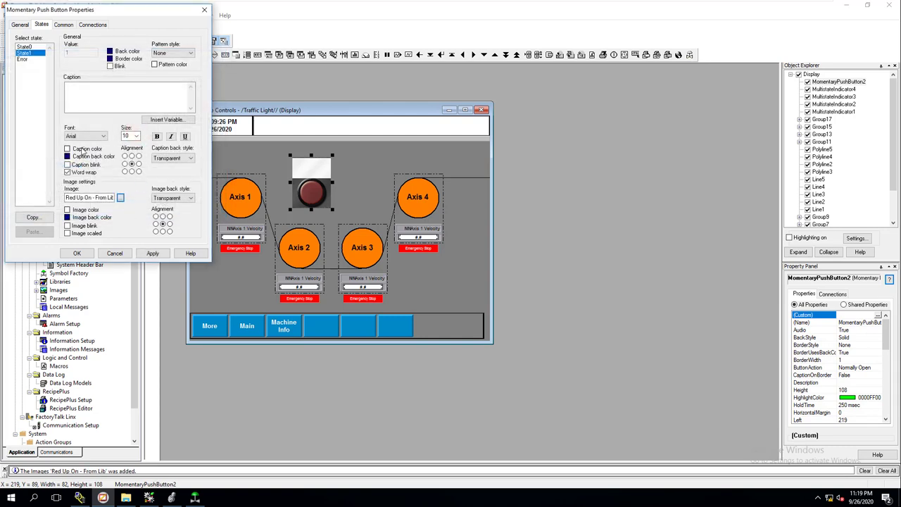
# Set the push button's State1 back color and border color to white and apply the change
pyautogui.click(141, 109)
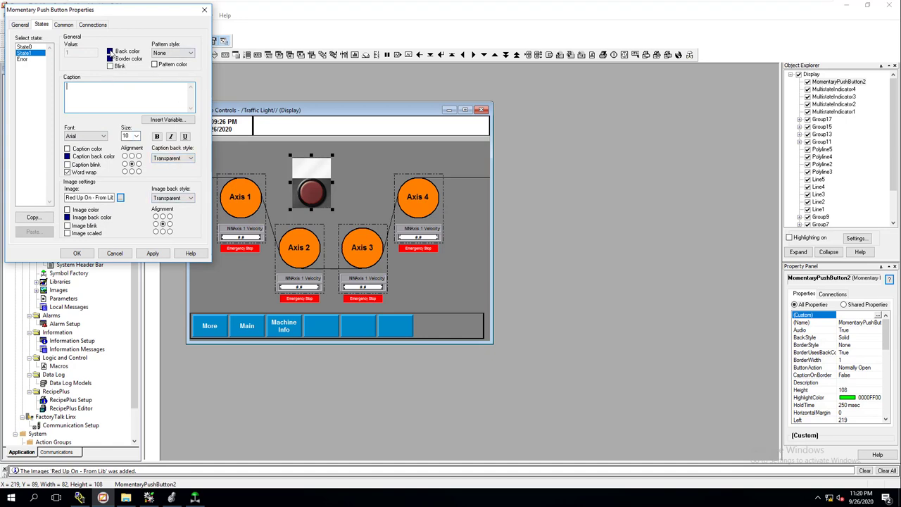
pyautogui.click(111, 54)
pyautogui.click(111, 63)
pyautogui.click(111, 60)
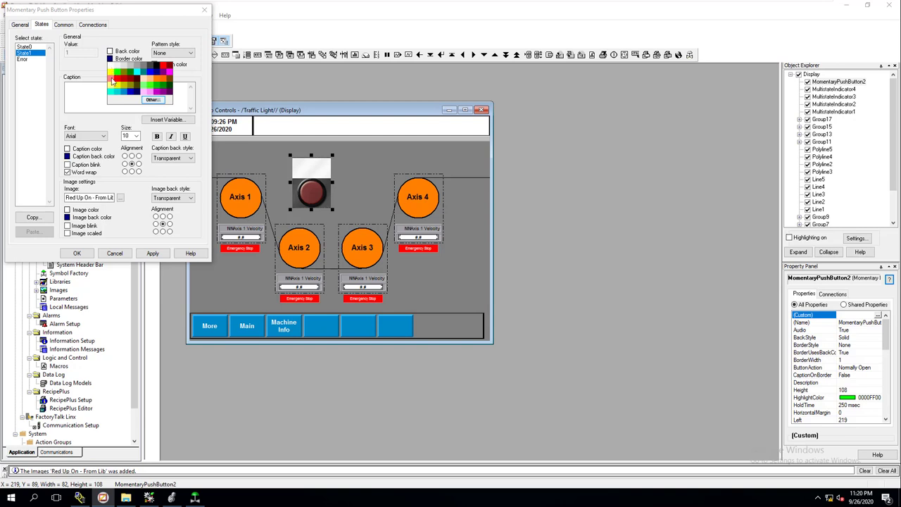
pyautogui.click(119, 90)
pyautogui.click(118, 90)
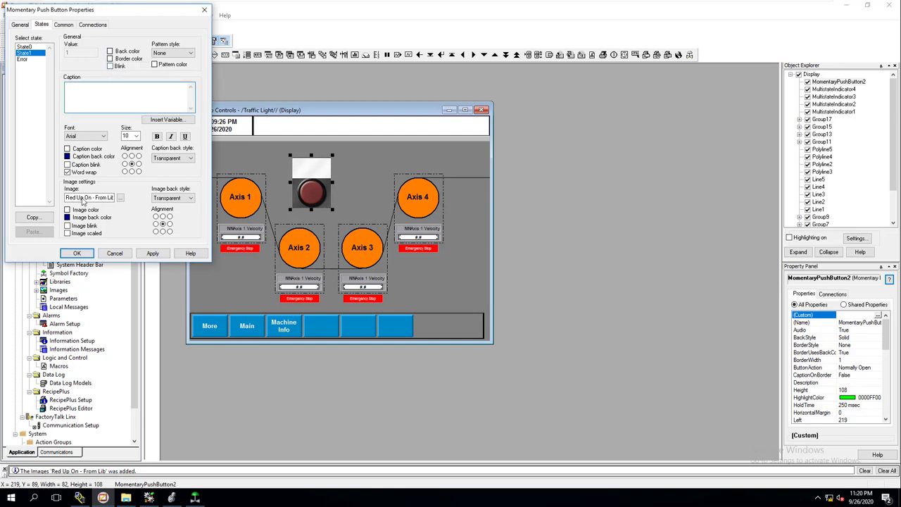
pyautogui.click(152, 253)
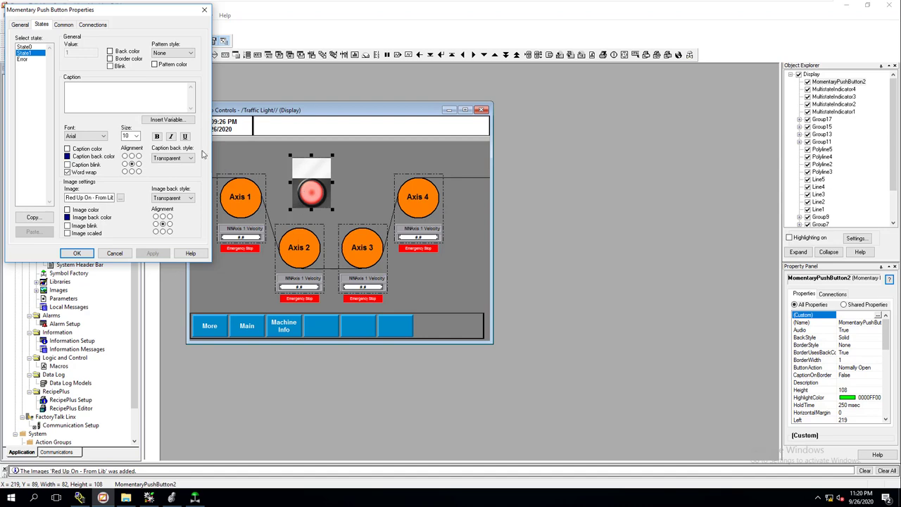
# Enter "Servo System Stop" as the State0 caption, with Stop on a second line
pyautogui.click(27, 47)
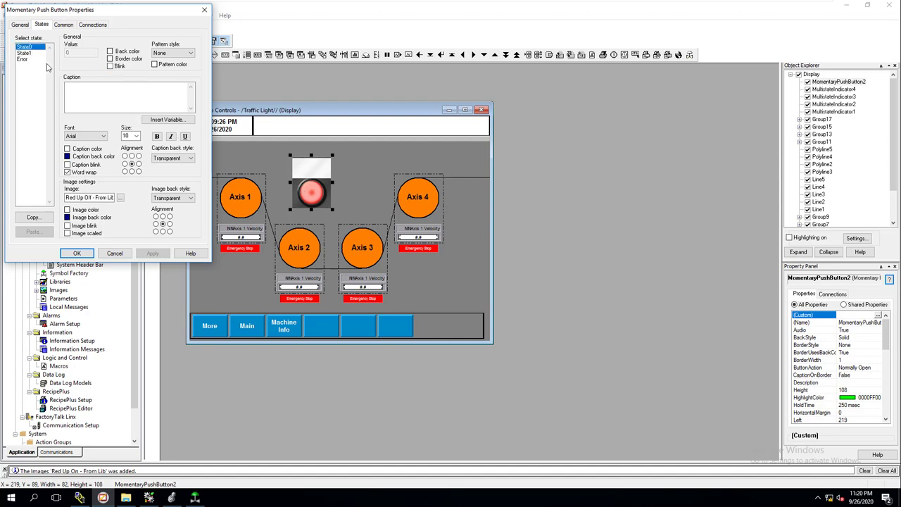
pyautogui.click(85, 89)
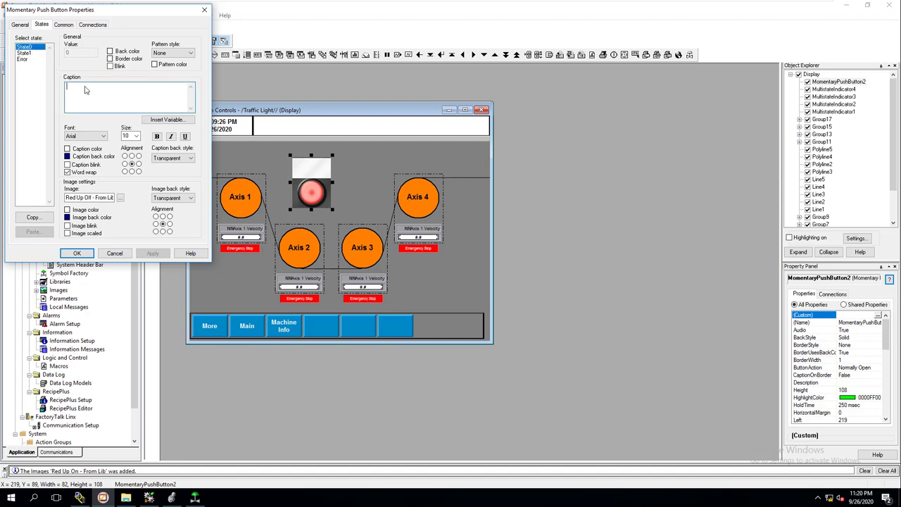
pyautogui.write('St')
pyautogui.press('BackSpace')
pyautogui.press('BackSpace')
pyautogui.write('Servo StoSystem')
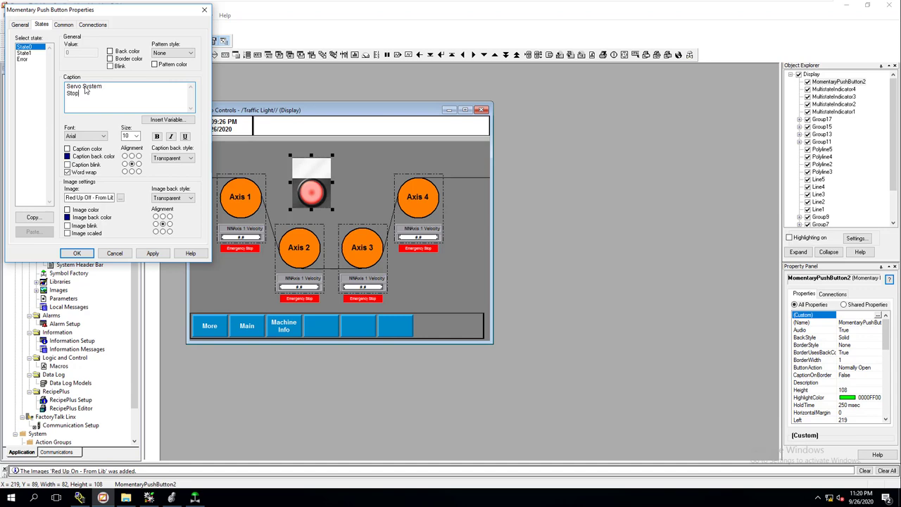
# Set the State0 caption font size to 7 and apply the change
pyautogui.click(131, 138)
pyautogui.doubleClick(125, 138)
pyautogui.write('7')
pyautogui.click(159, 255)
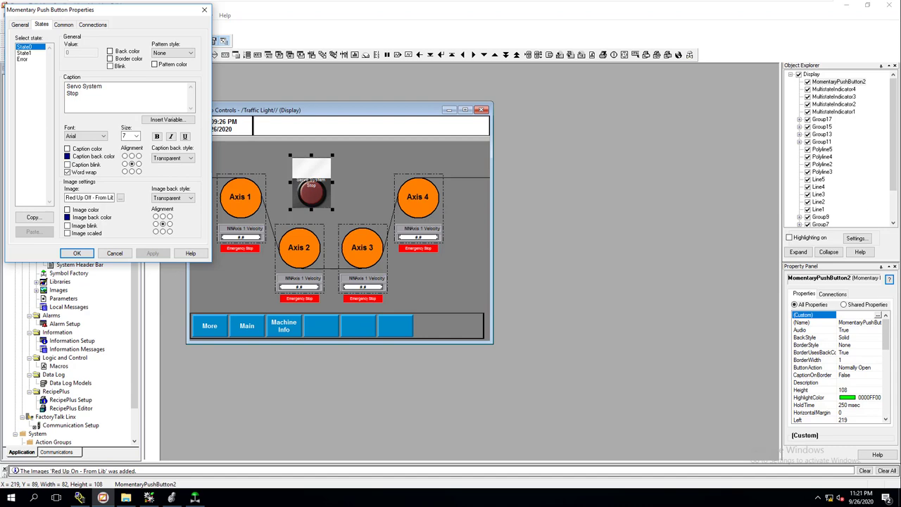
# Delete the State0 caption text, apply the change, and check the State1 and State0 settings
pyautogui.click(88, 98)
pyautogui.moveTo(80, 99); pyautogui.dragTo(63, 88)
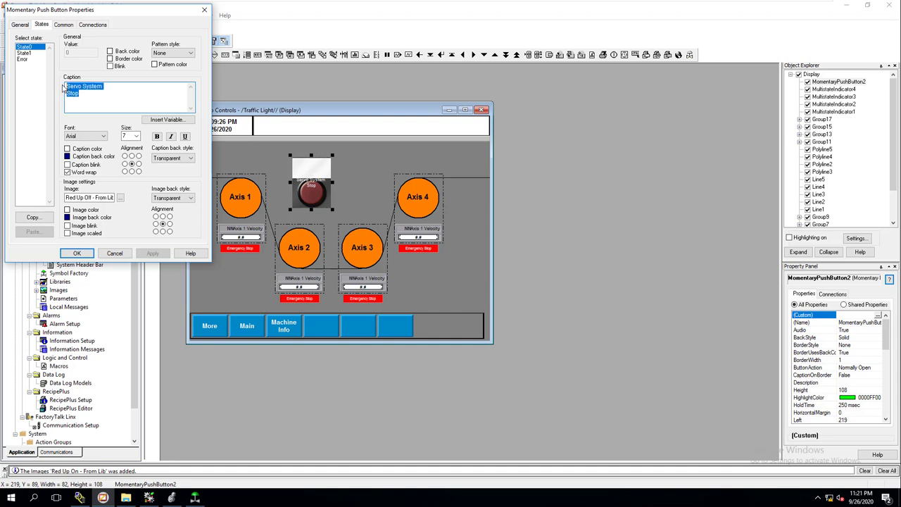
pyautogui.press('Delete')
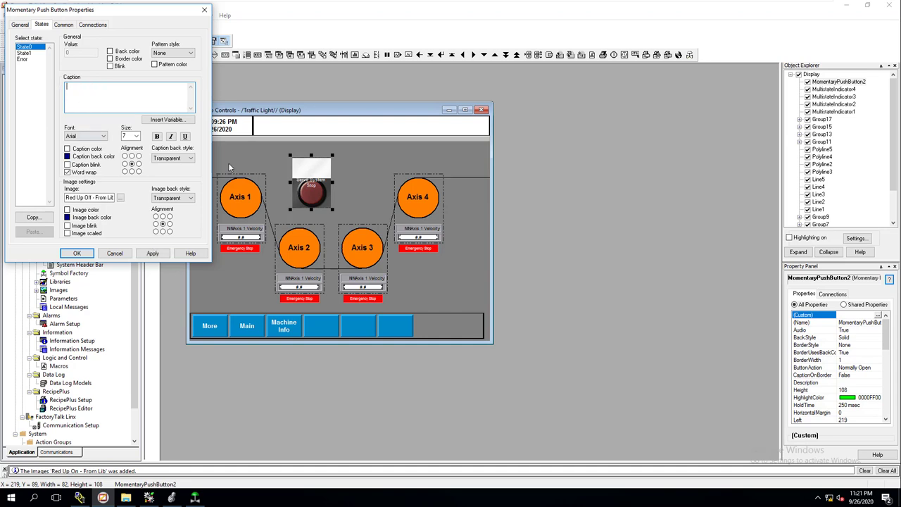
pyautogui.click(153, 253)
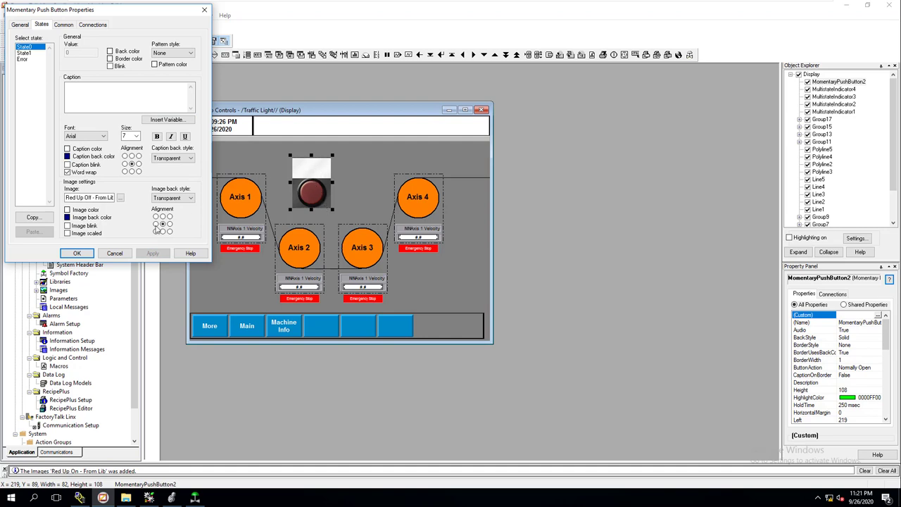
pyautogui.click(24, 53)
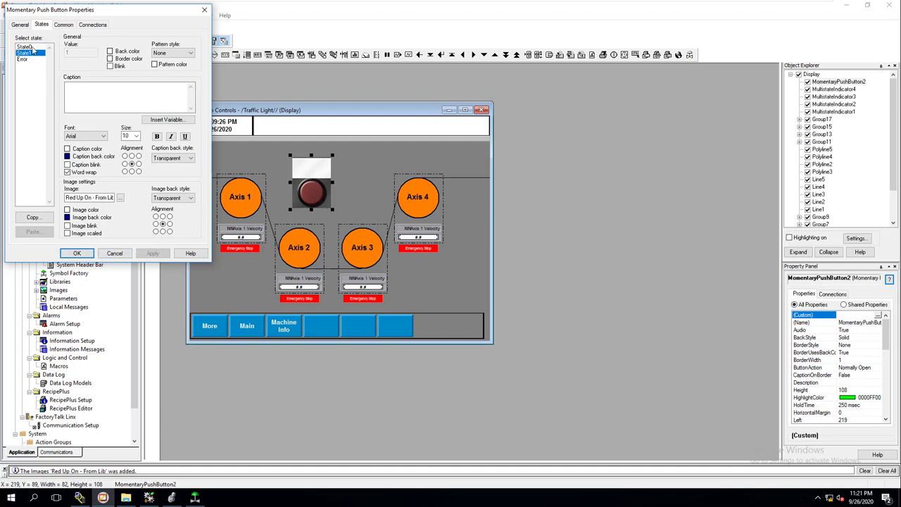
pyautogui.click(35, 48)
# Switch to Logix Designer and locate the HMI_SystemStopPB contact in the MachineState_Control routine
pyautogui.click(172, 498)
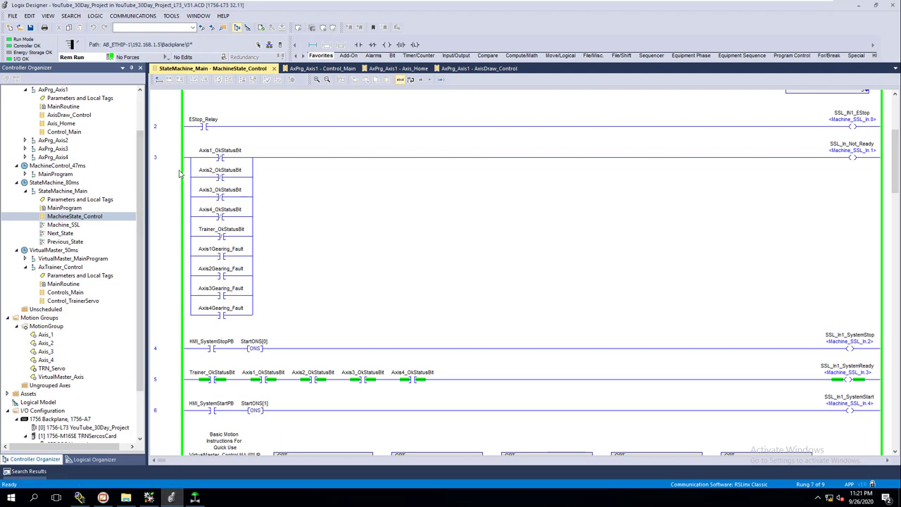
pyautogui.scroll(3, 181, 183)
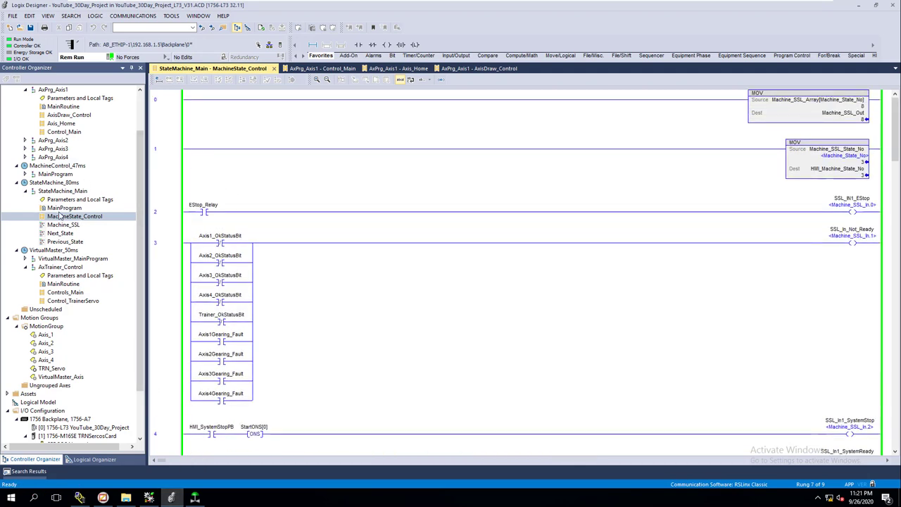
pyautogui.scroll(-5, 223, 243)
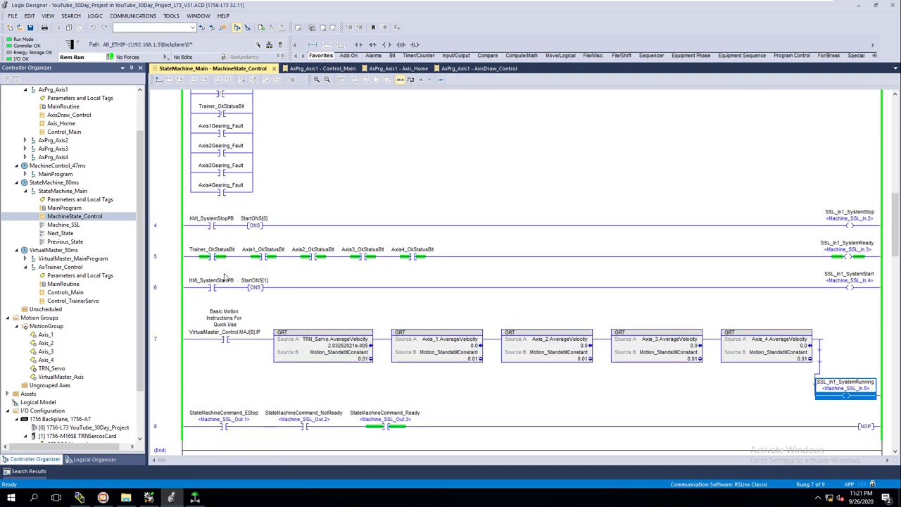
pyautogui.click(211, 223)
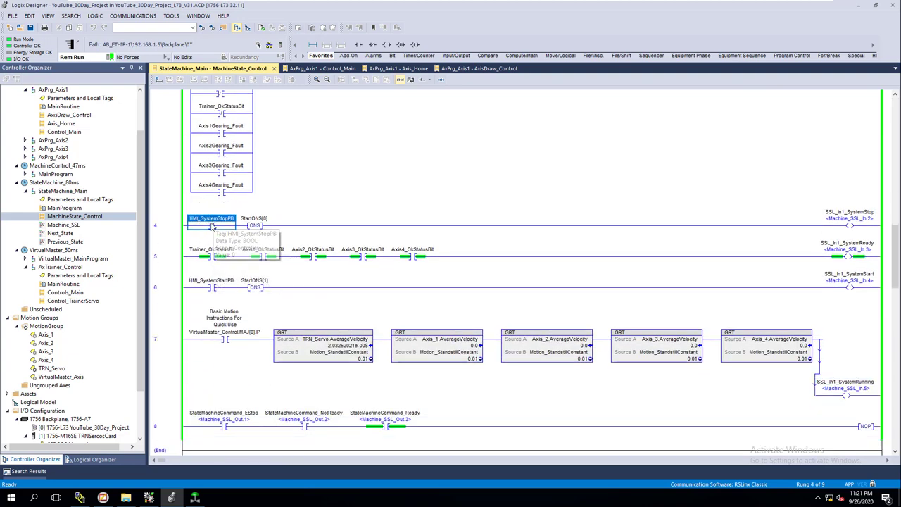
# Check the start and stop contacts' tags, switch to FactoryTalk View Studio, and connect the push button's Value to [Servo]HMI_SystemStopPB
pyautogui.click(209, 287)
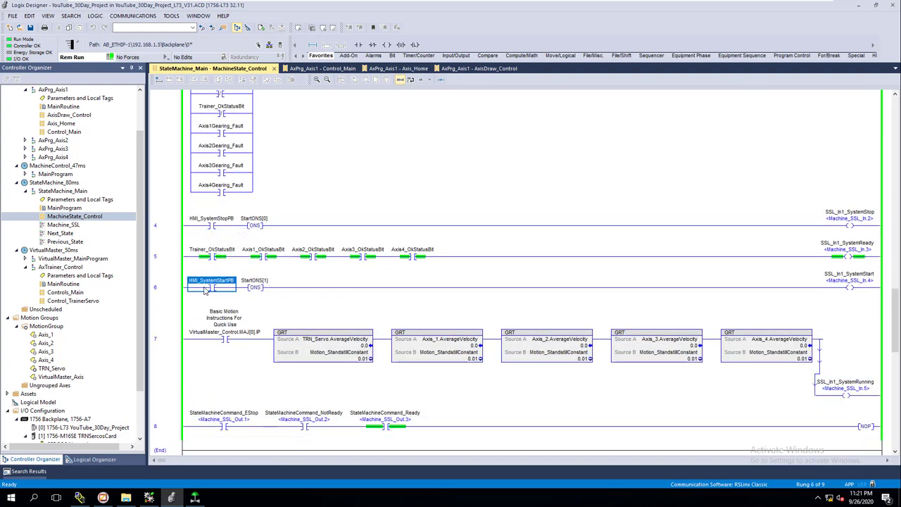
pyautogui.click(211, 223)
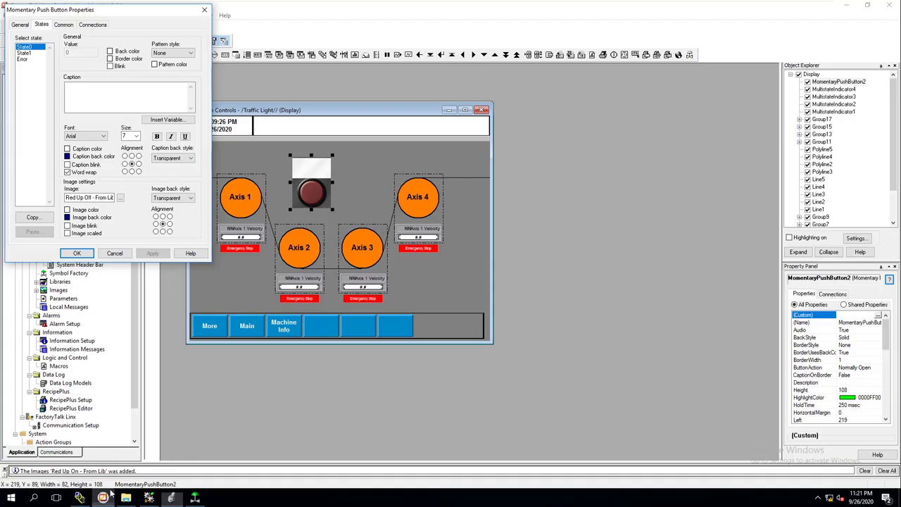
pyautogui.click(102, 497)
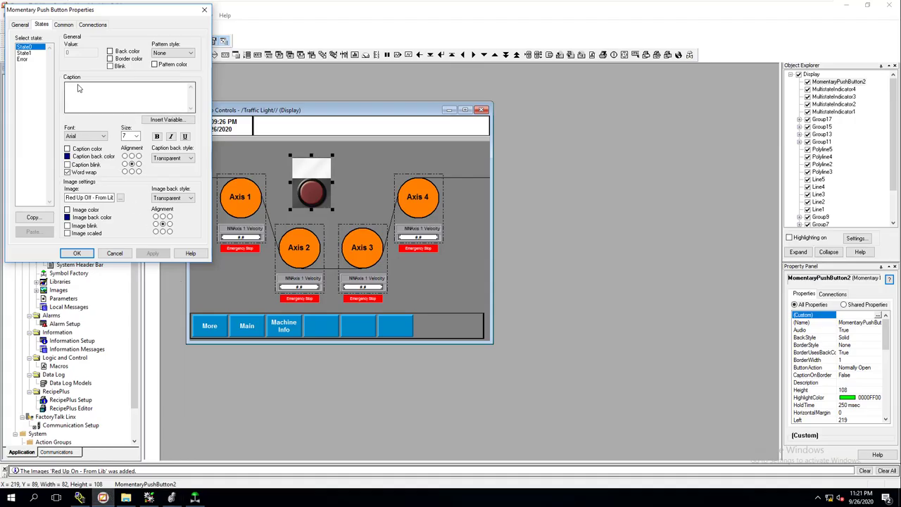
pyautogui.click(91, 25)
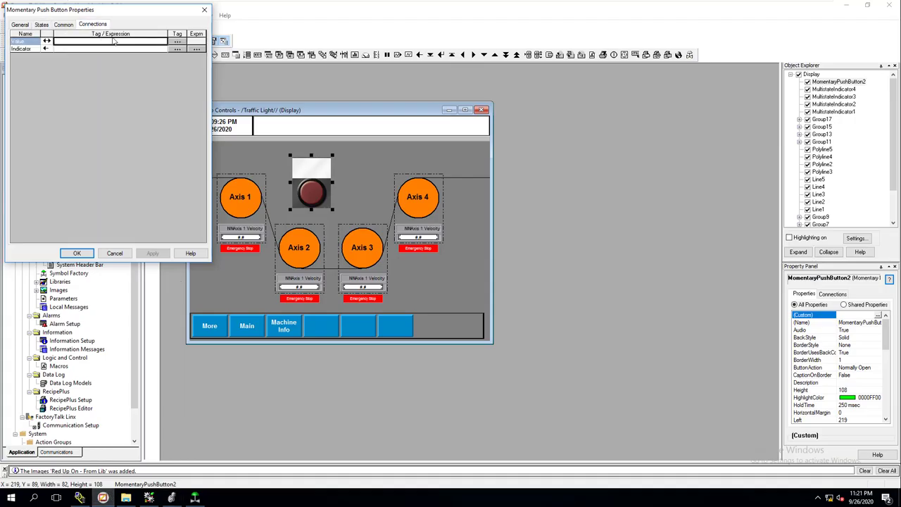
pyautogui.click(177, 42)
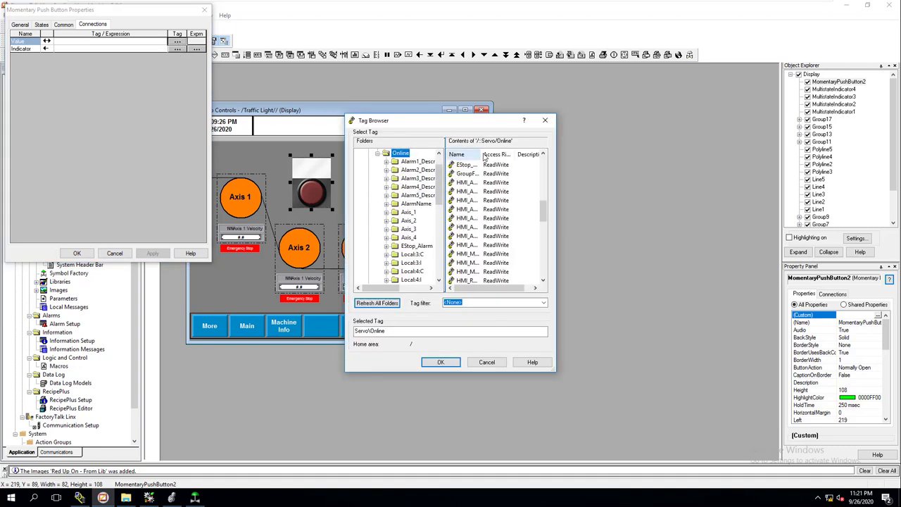
pyautogui.moveTo(484, 156); pyautogui.dragTo(518, 157)
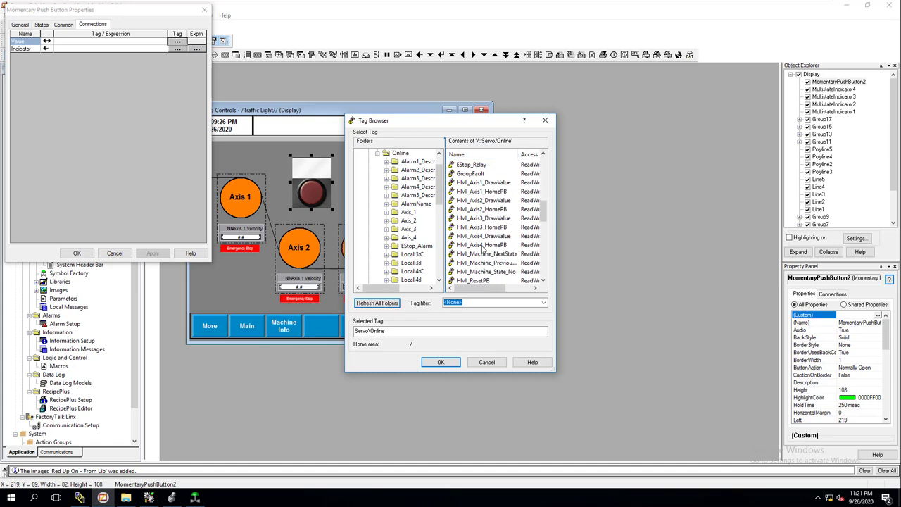
pyautogui.scroll(-4, 482, 247)
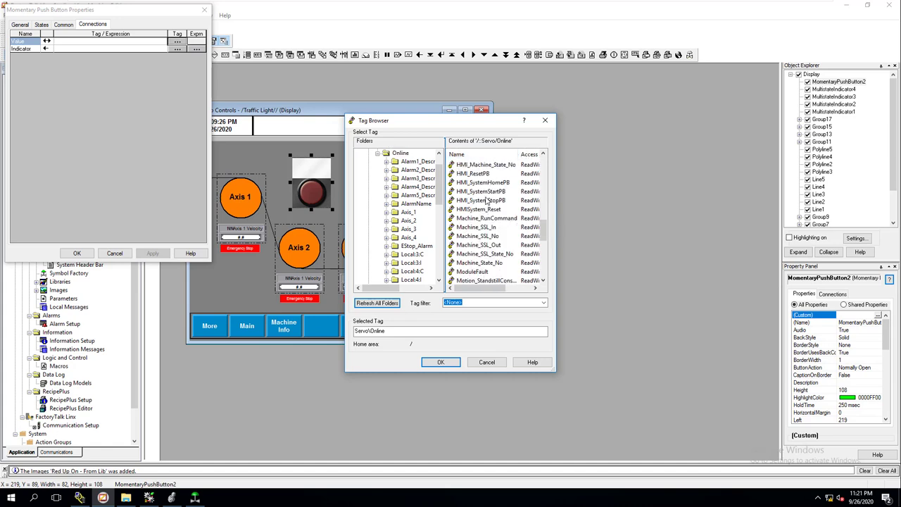
pyautogui.click(483, 202)
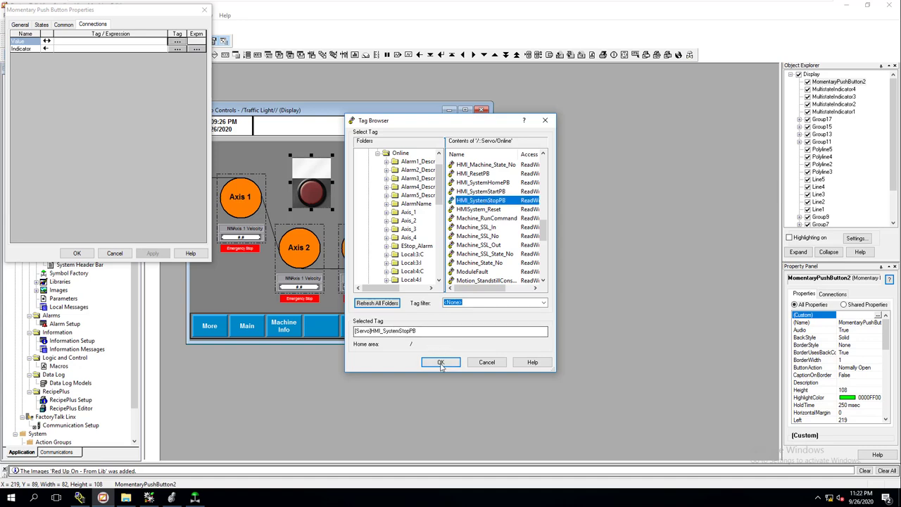
pyautogui.click(437, 362)
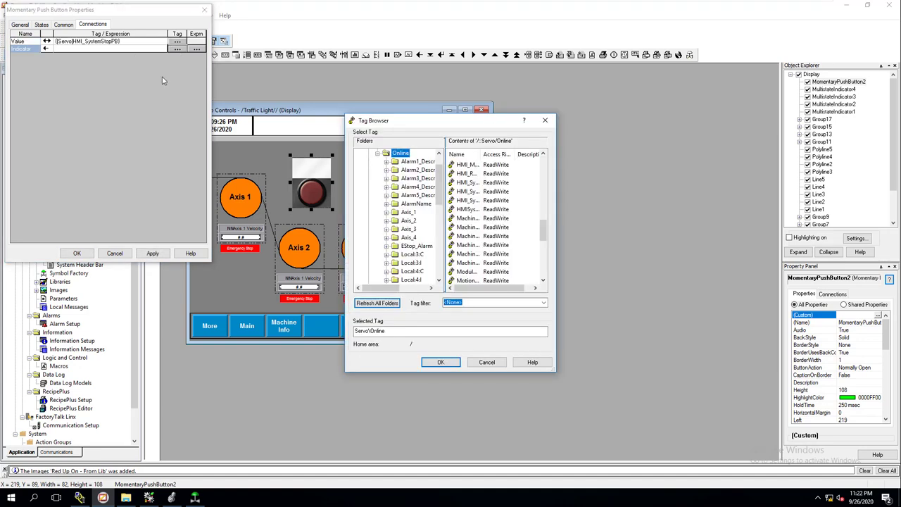
# Connect the push button's Indicator to [Servo]HMI_SystemStopPB, review the States and General settings, and accept the properties
pyautogui.click(178, 49)
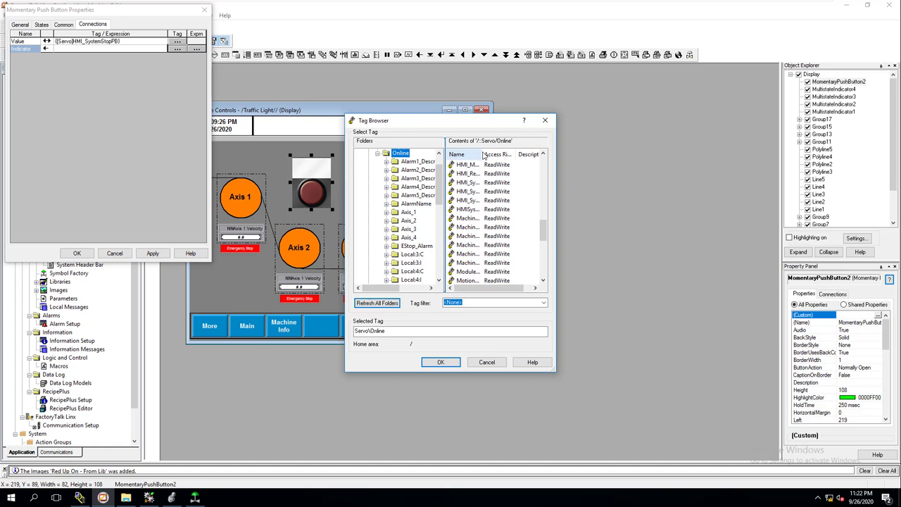
pyautogui.moveTo(481, 154); pyautogui.dragTo(514, 156)
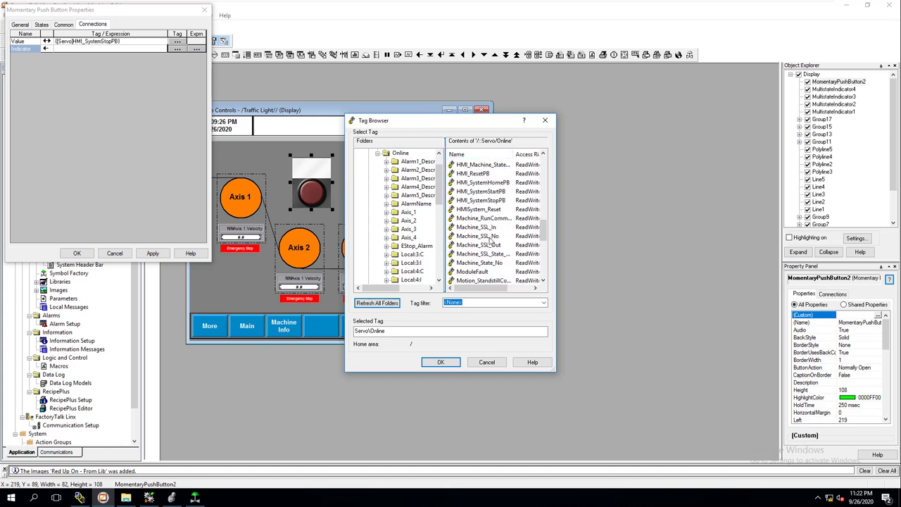
pyautogui.scroll(-2, 493, 239)
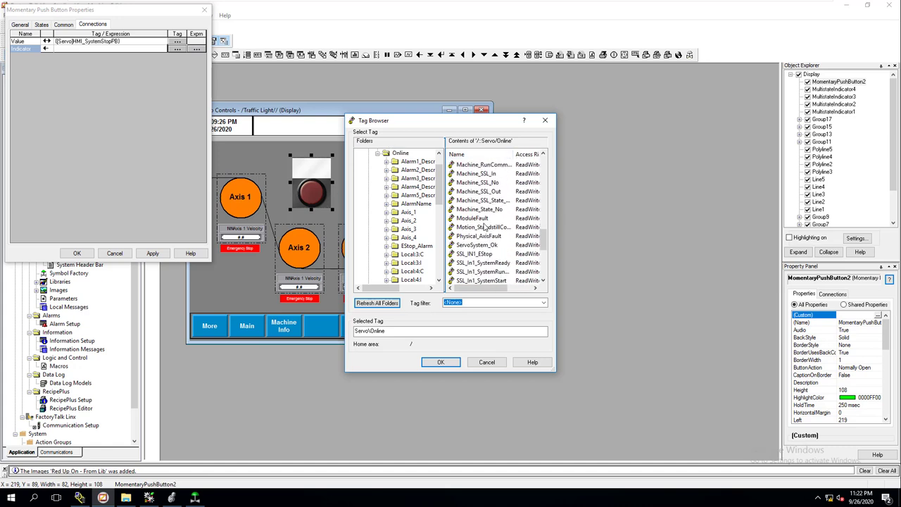
pyautogui.scroll(2, 486, 225)
pyautogui.click(483, 201)
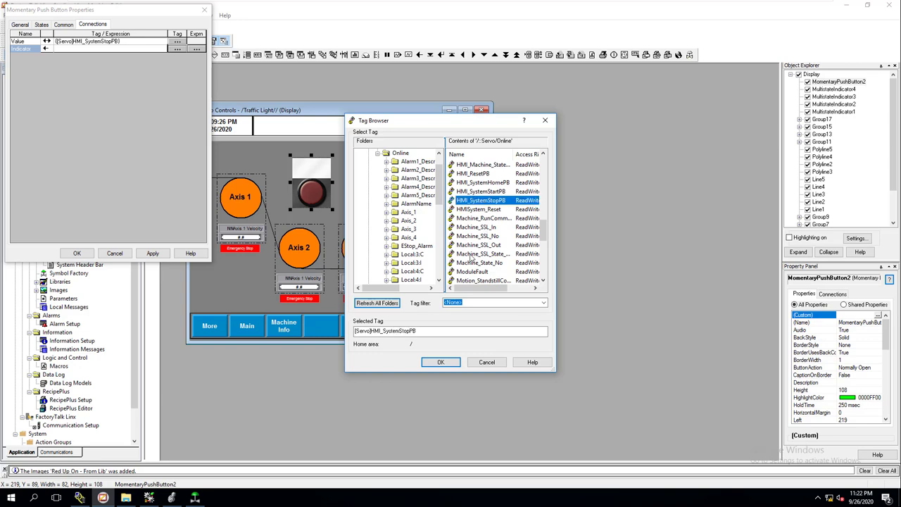
pyautogui.click(440, 362)
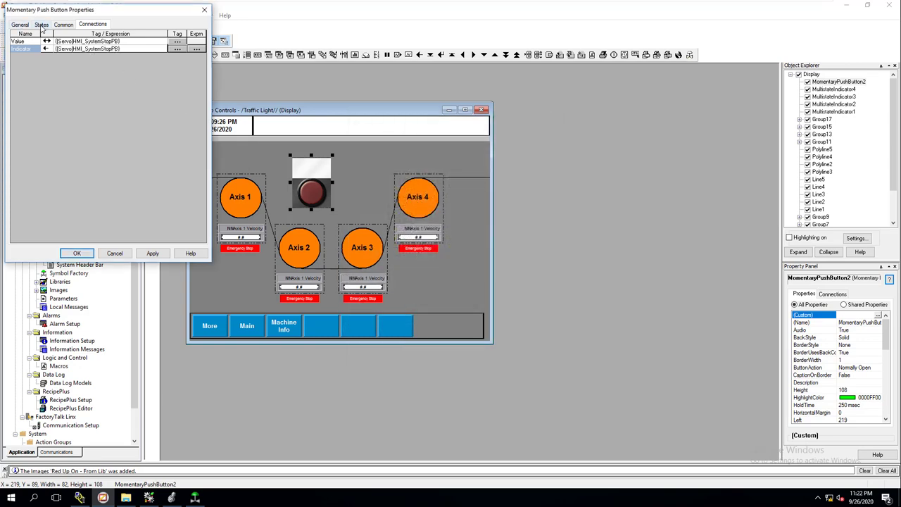
pyautogui.click(42, 24)
pyautogui.click(20, 25)
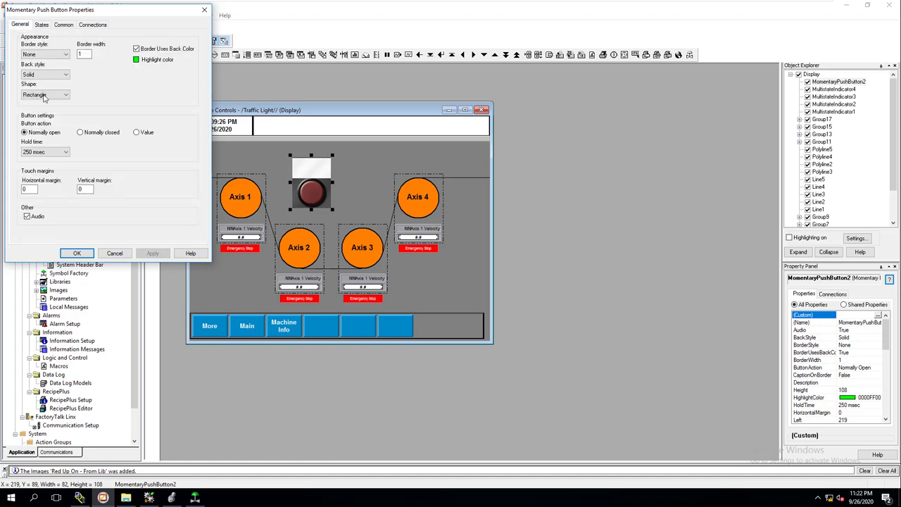
pyautogui.click(79, 253)
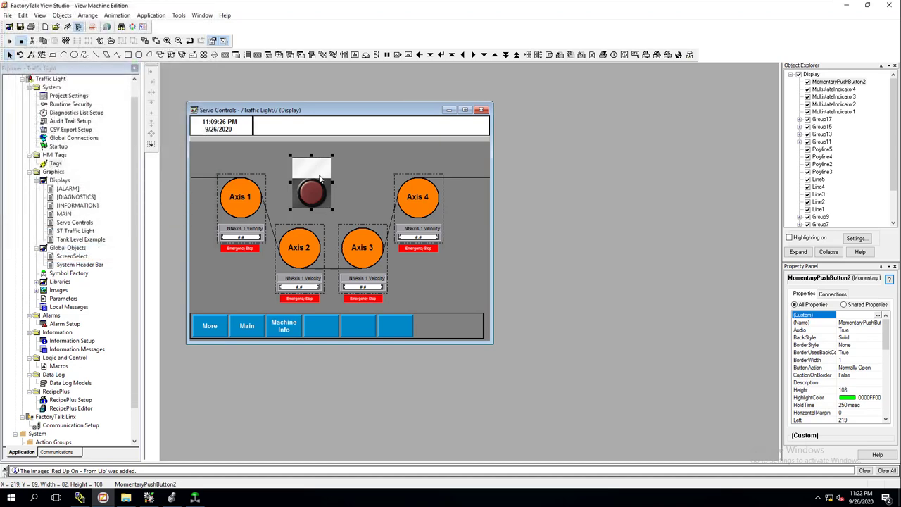
# Reduce the stop push button's height to 106, and test-run the display by operating the button
pyautogui.moveTo(314, 158); pyautogui.dragTo(314, 160)
pyautogui.click(314, 180)
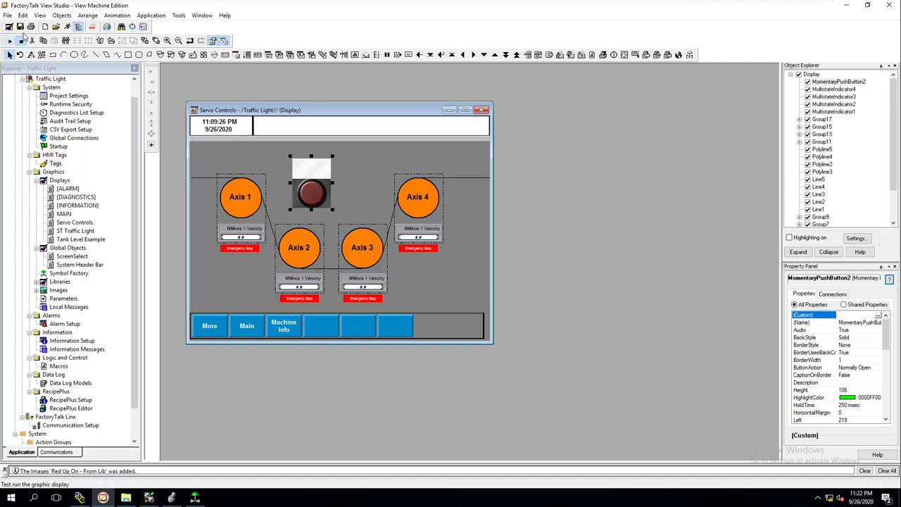
pyautogui.click(9, 40)
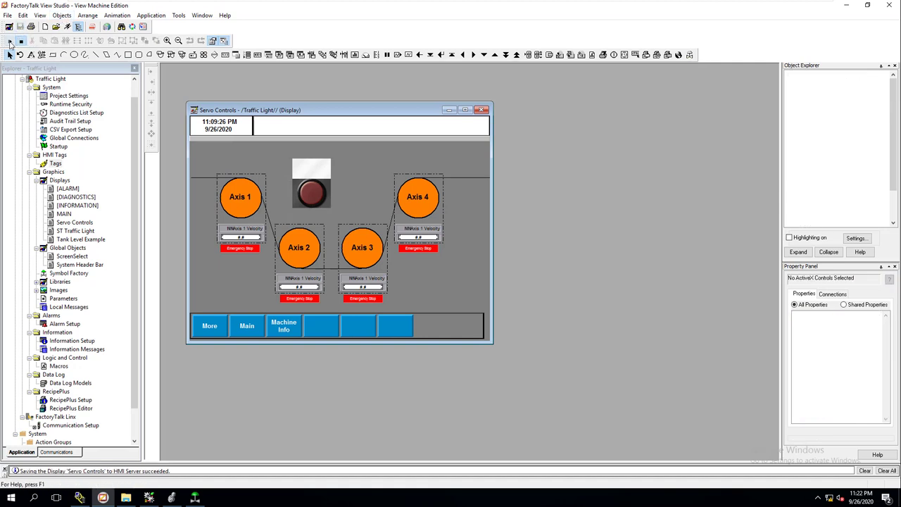
pyautogui.click(310, 196)
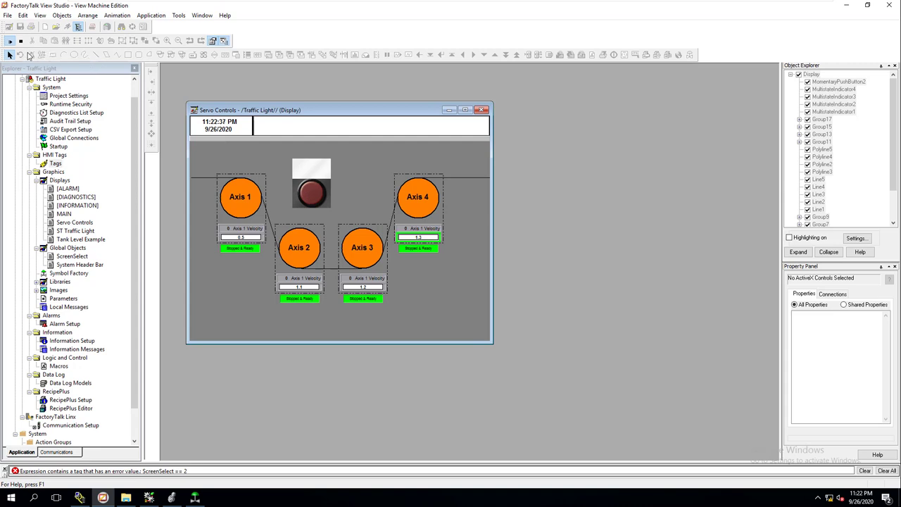
pyautogui.click(21, 41)
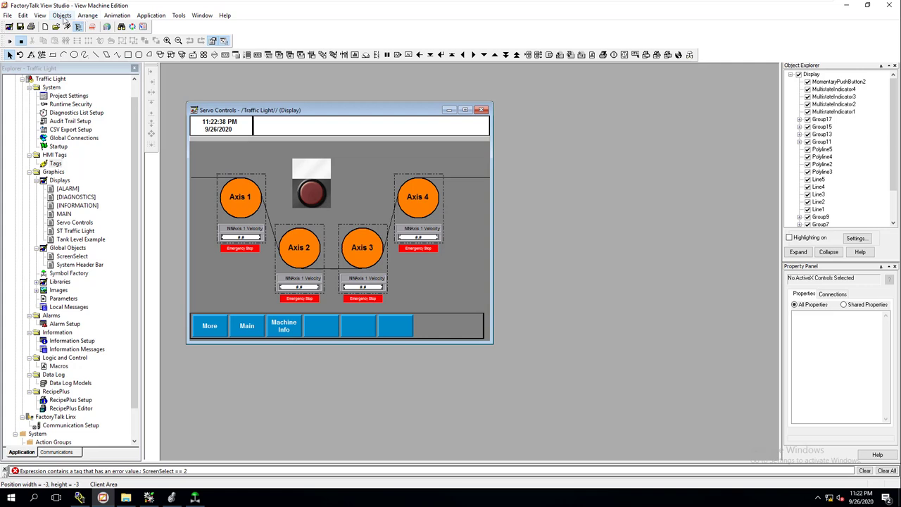
# Add a bold text label over the stop button's white plate reading "Servo System", with Stop on a second line
pyautogui.click(64, 17)
pyautogui.moveTo(62, 49)
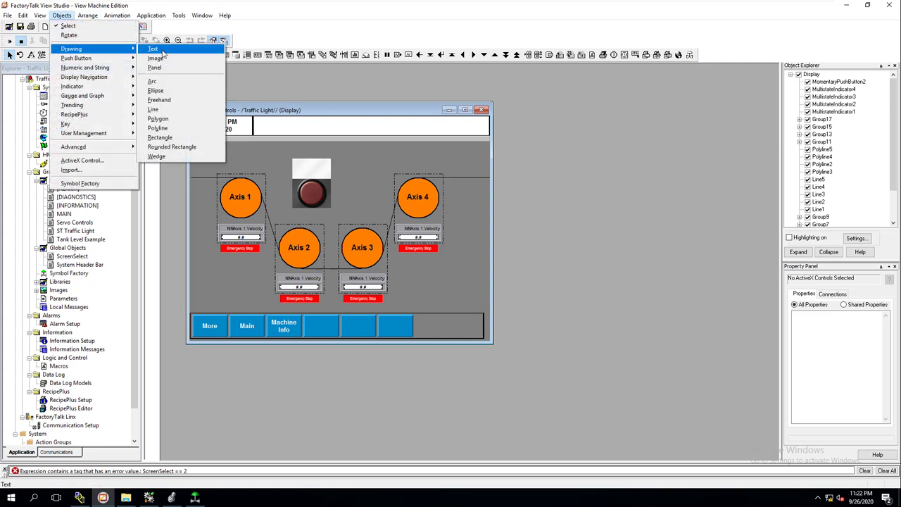
pyautogui.click(162, 50)
pyautogui.moveTo(299, 170); pyautogui.dragTo(329, 180)
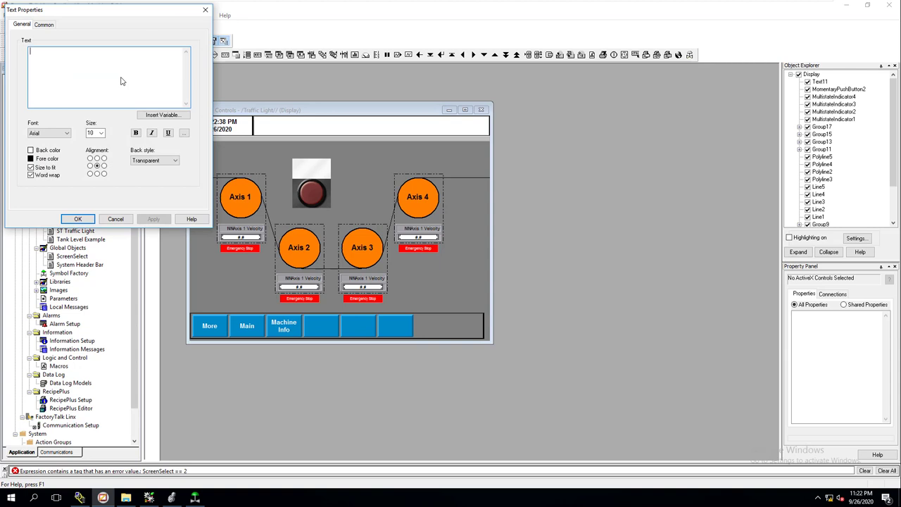
pyautogui.write('Servo')
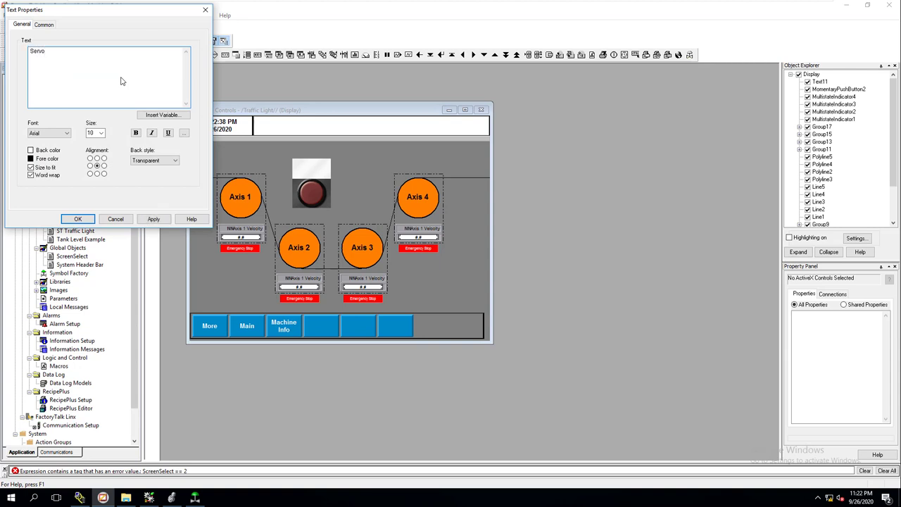
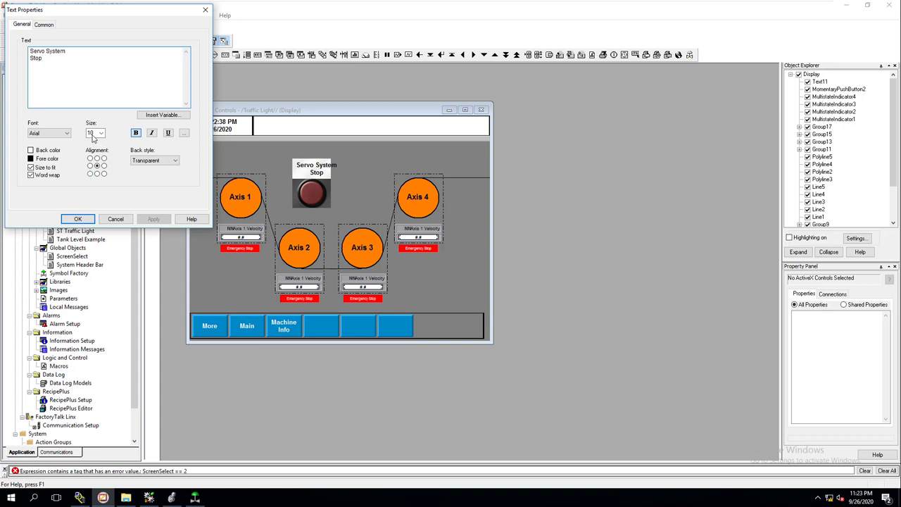
# Set the label's font size to 8 and center the label on the stop button's white plate
pyautogui.click(92, 136)
pyautogui.write('8')
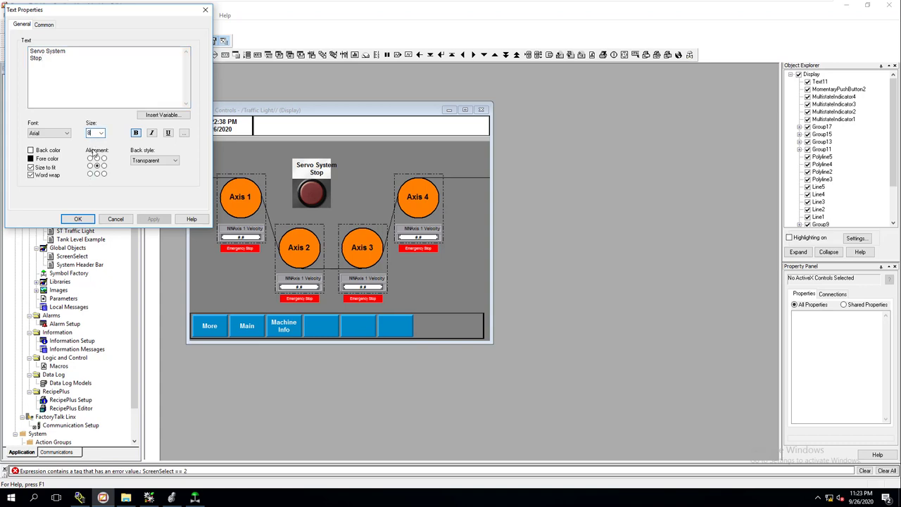
pyautogui.click(154, 220)
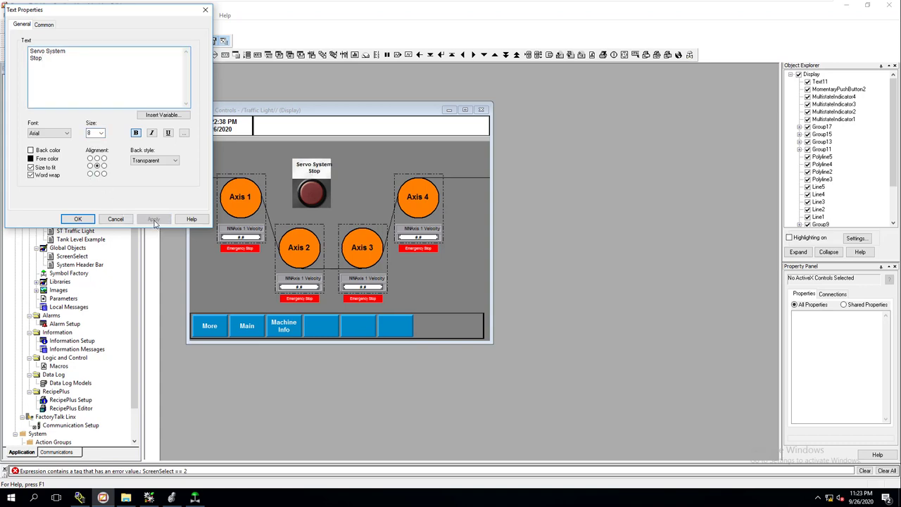
pyautogui.click(89, 219)
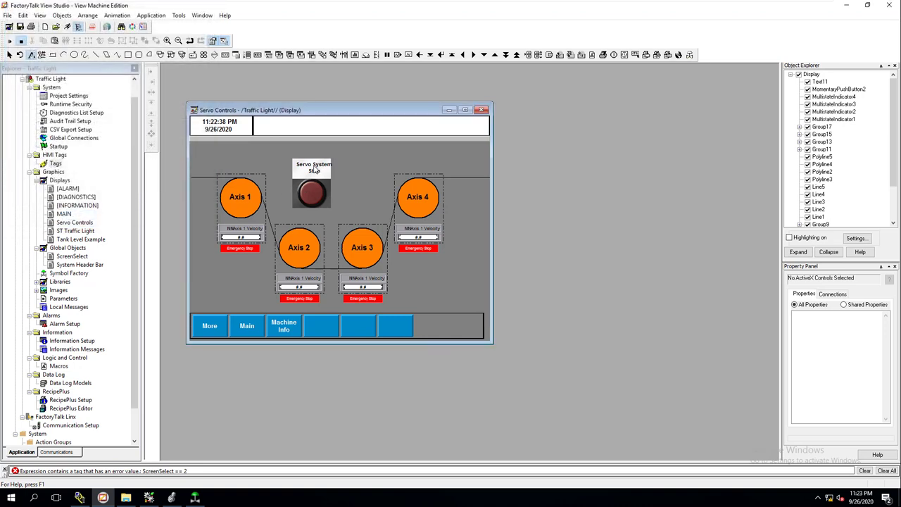
pyautogui.moveTo(315, 170); pyautogui.dragTo(311, 173)
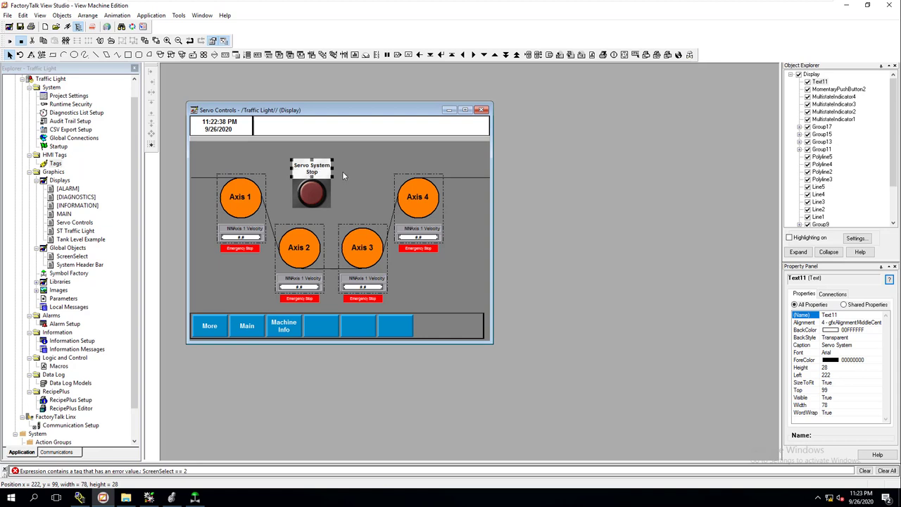
pyautogui.click(344, 176)
# Group the "Servo System Stop" label with the red push button
pyautogui.click(313, 173)
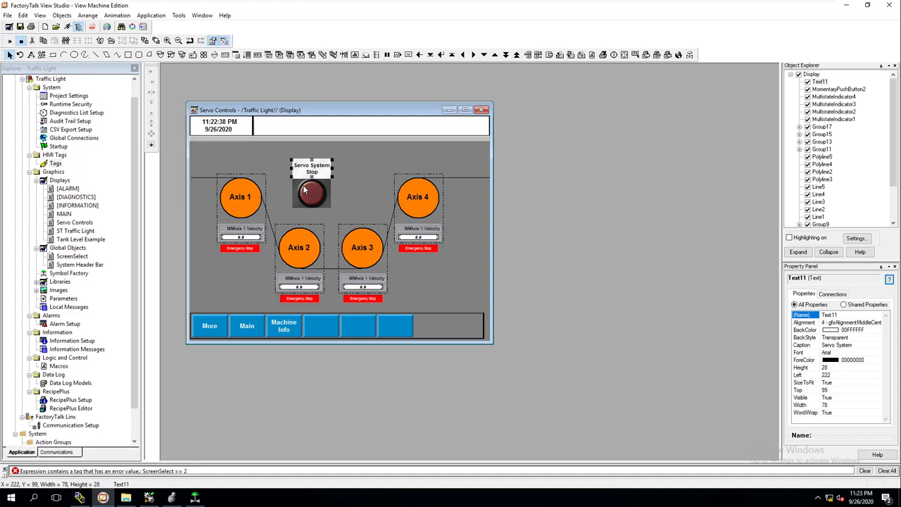
pyautogui.keyDown('shift'); pyautogui.click(304, 190); pyautogui.keyUp('shift')
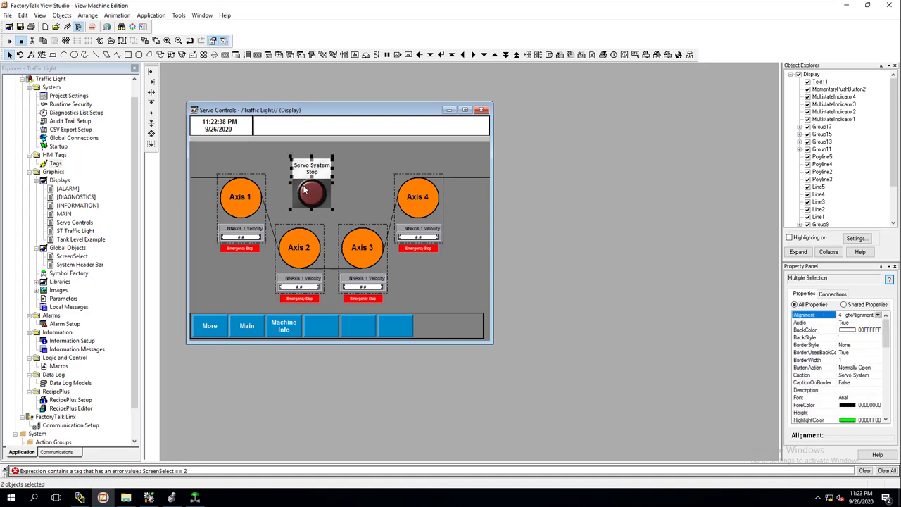
pyautogui.click(88, 15)
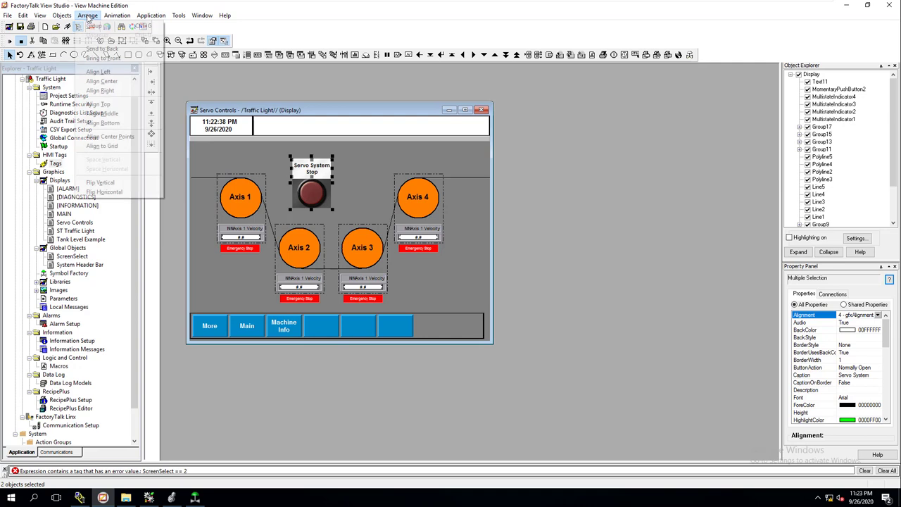
pyautogui.click(93, 27)
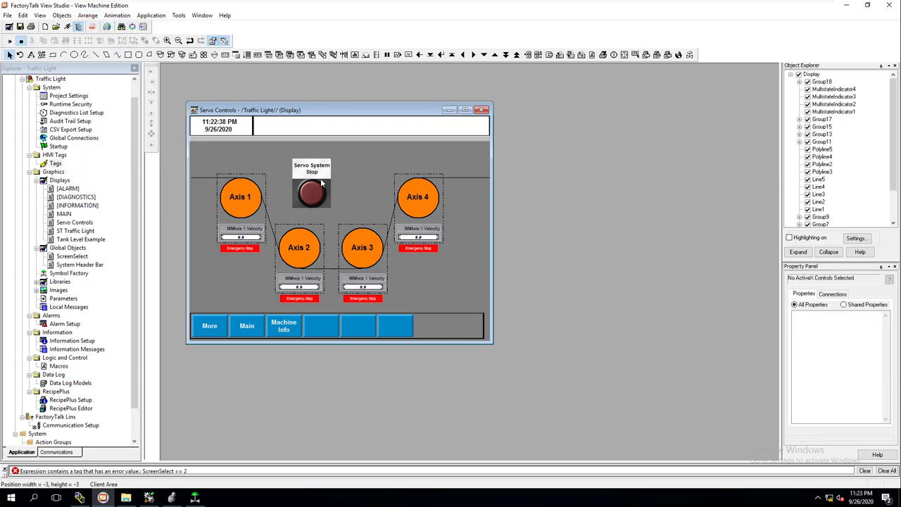
# Duplicate the stop button group and place the copy just to the right of the original
pyautogui.click(321, 182)
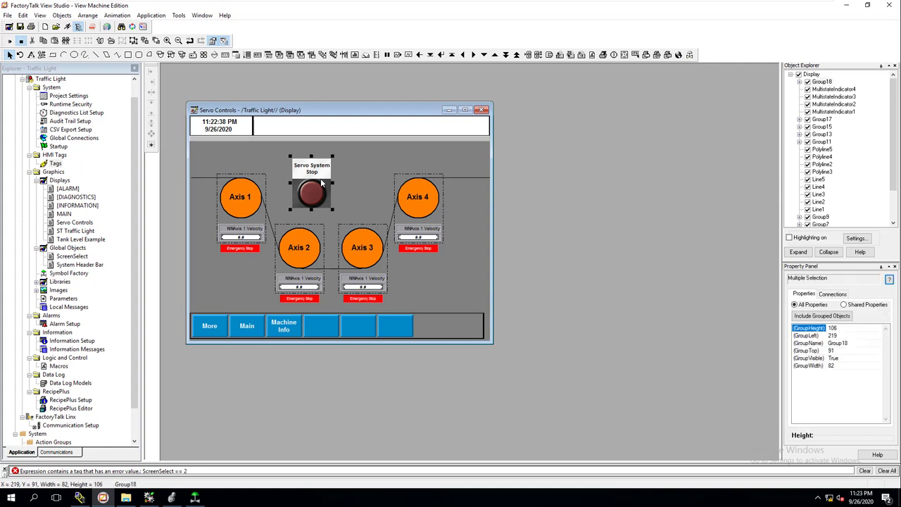
pyautogui.hotkey('ctrl', 'd')
pyautogui.moveTo(326, 188); pyautogui.dragTo(364, 185)
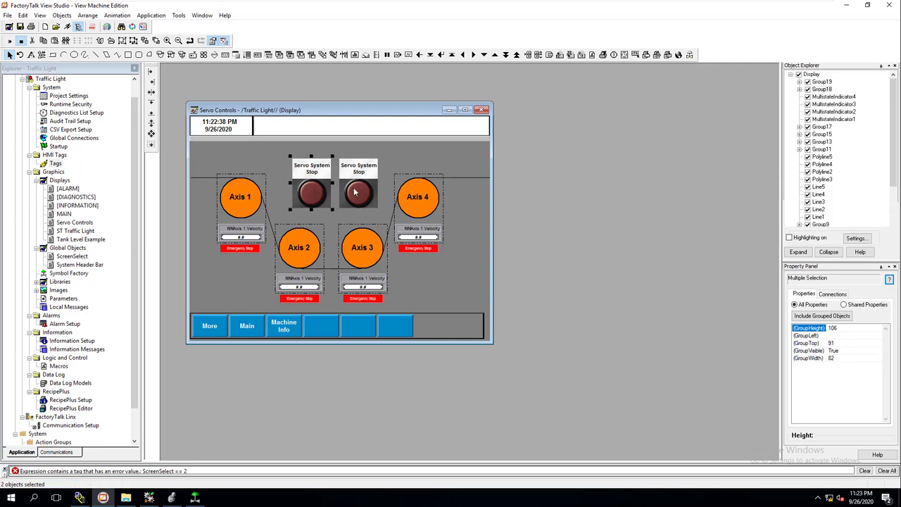
# Align the top edges of the two stop button groups
pyautogui.click(319, 195)
pyautogui.keyDown('shift'); pyautogui.click(356, 198); pyautogui.keyUp('shift')
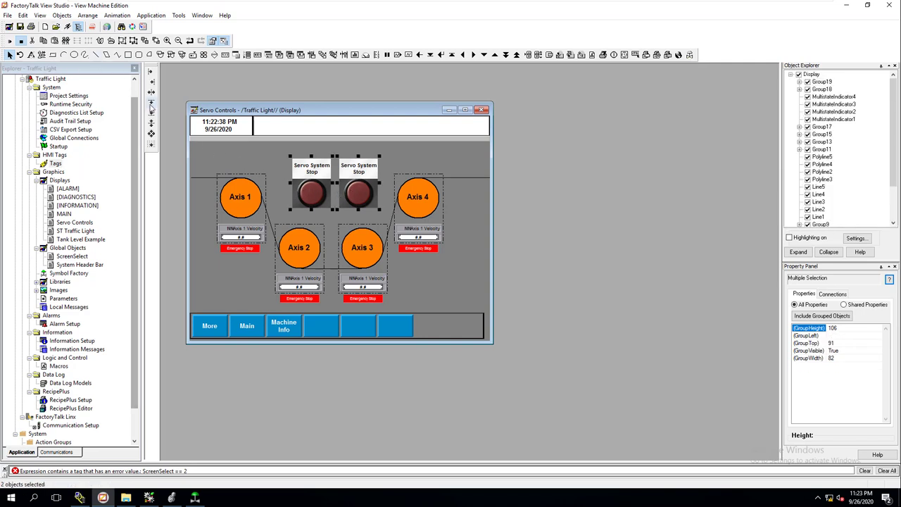
# Change the second line of the duplicated button's label so it reads "Servo System Start"
pyautogui.click(355, 183)
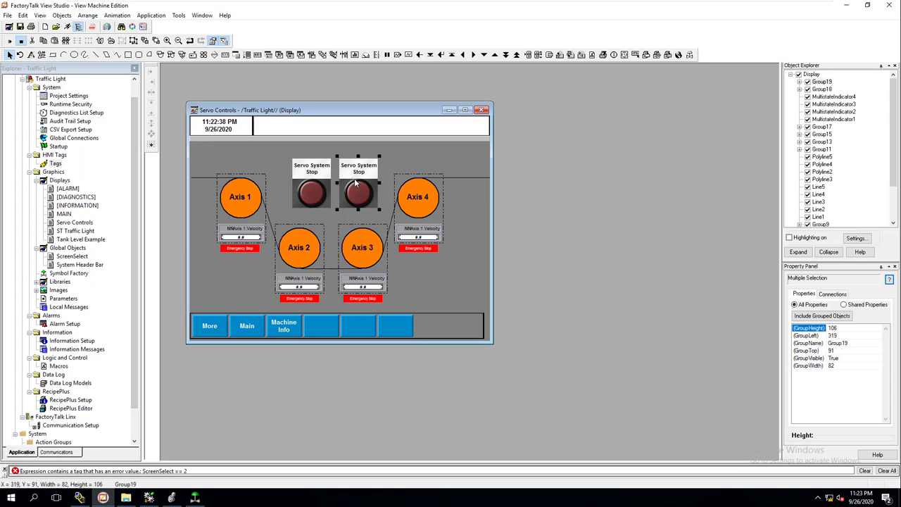
pyautogui.doubleClick(367, 170)
pyautogui.doubleClick(367, 170)
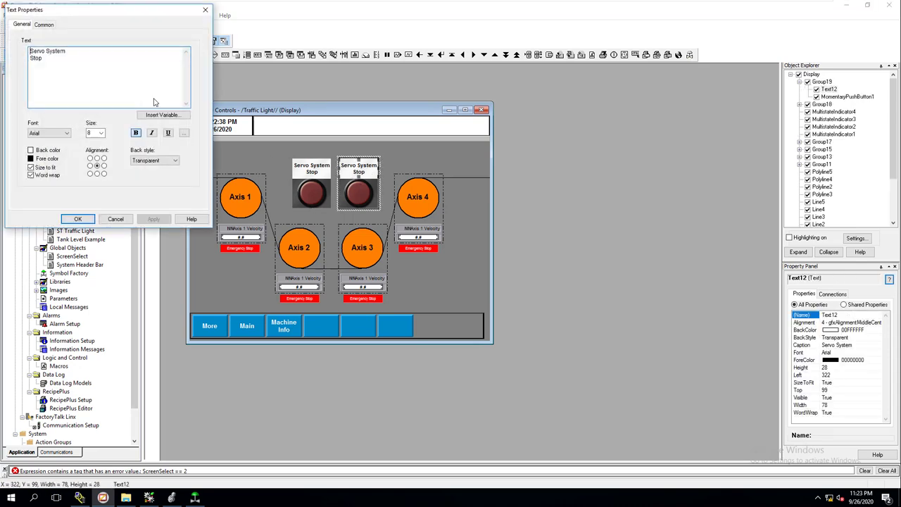
pyautogui.click(60, 66)
pyautogui.press('BackSpace')
pyautogui.press('BackSpace')
pyautogui.press('BackSpace')
pyautogui.press('Return')
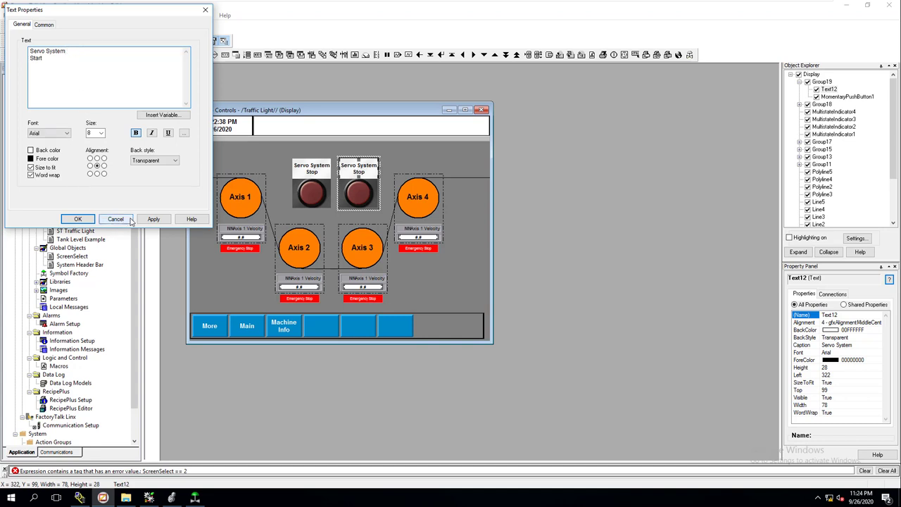
pyautogui.click(151, 219)
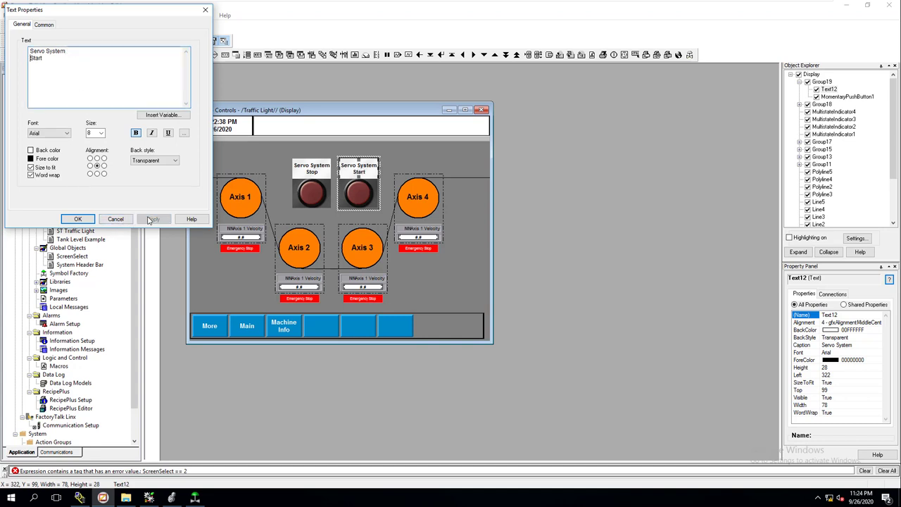
pyautogui.click(78, 219)
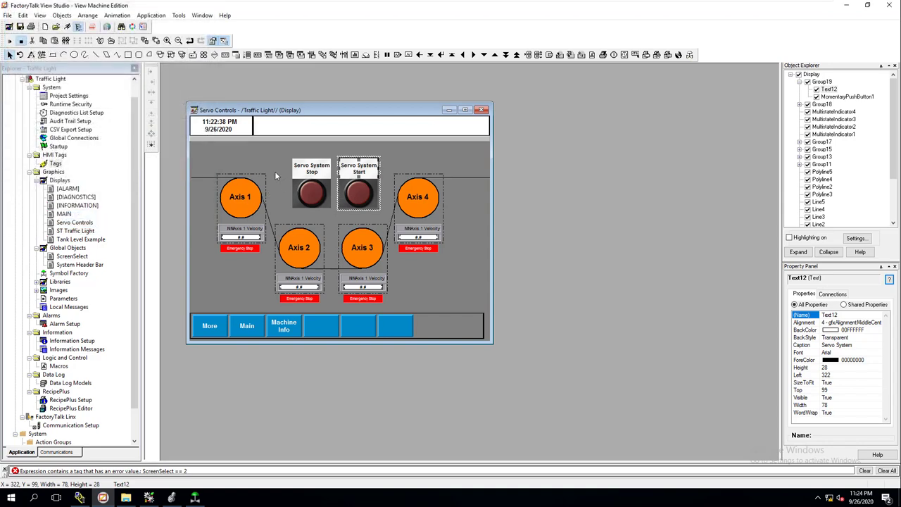
# Swap the two button groups so Servo System Start sits directly to the left of Servo System Stop, between Axis 1 and Axis 4
pyautogui.click(275, 176)
pyautogui.moveTo(320, 186); pyautogui.dragTo(398, 184)
pyautogui.moveTo(325, 182)
pyautogui.mouseDown()
pyautogui.moveTo(305, 177)
pyautogui.moveTo(312, 187)
pyautogui.mouseUp()
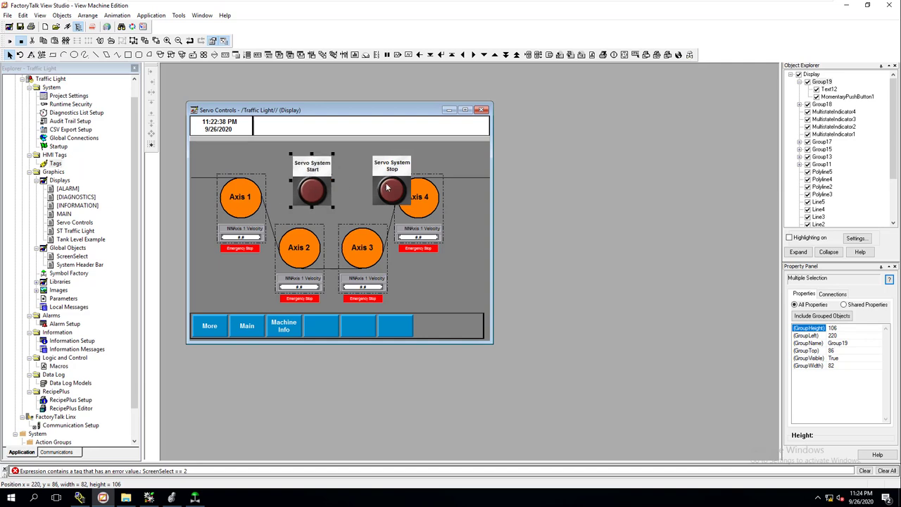
pyautogui.moveTo(386, 187); pyautogui.dragTo(318, 189)
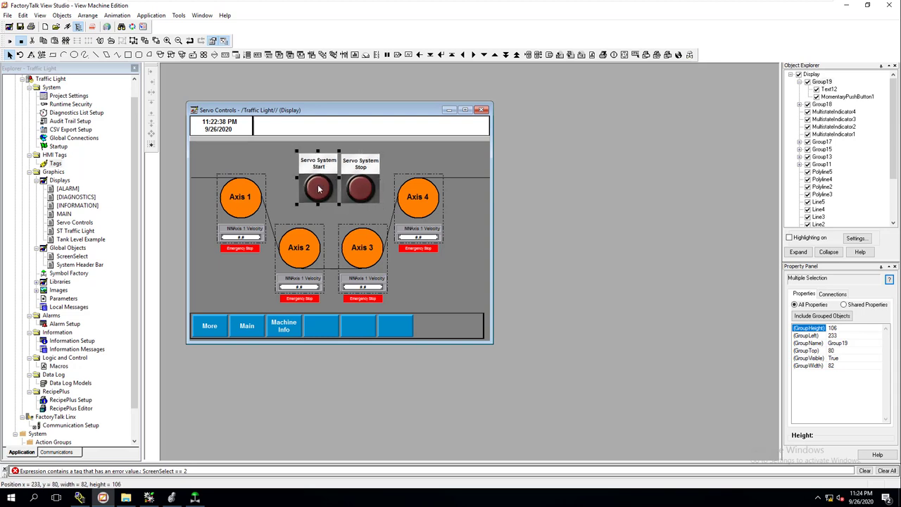
# Align the top edges of the Servo System Start and Servo System Stop button groups
pyautogui.keyDown('shift'); pyautogui.click(359, 195); pyautogui.keyUp('shift')
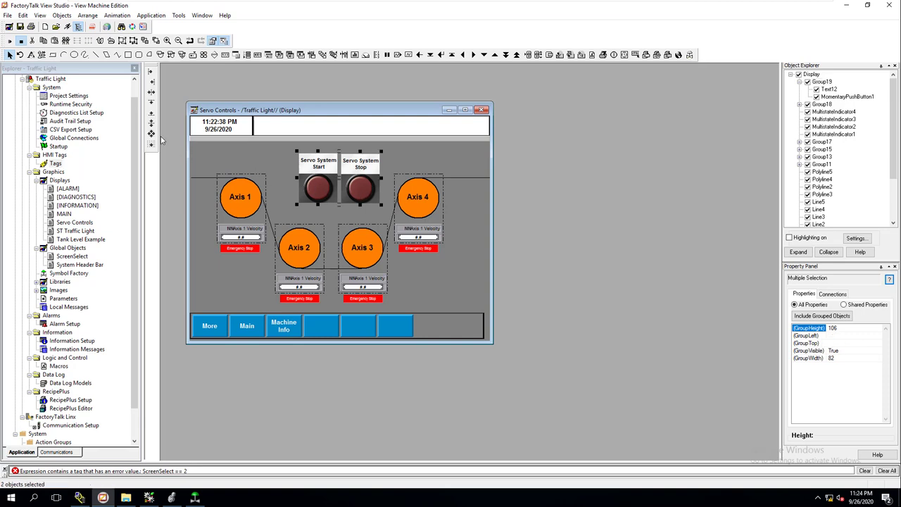
pyautogui.click(152, 101)
pyautogui.click(278, 149)
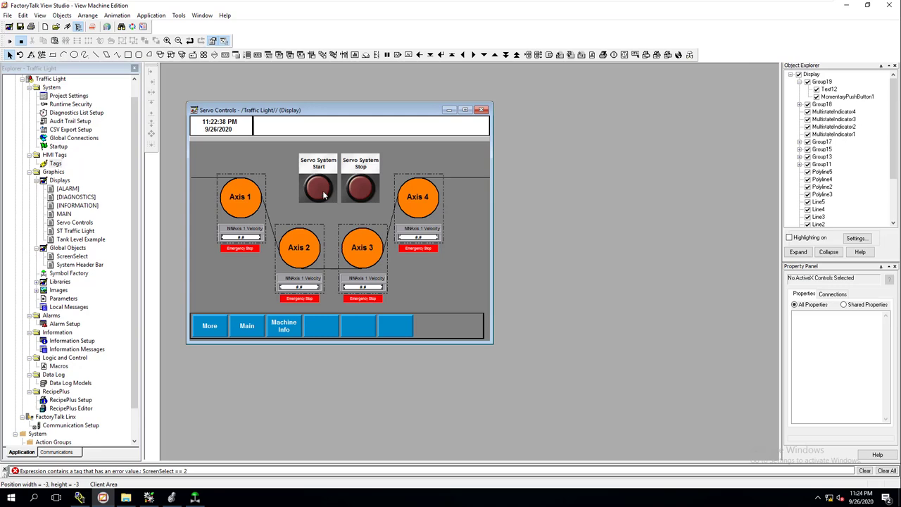
# Connect the Servo System Start push button's Value to the HMI_SystemStartPB tag from the Servo Online folder
pyautogui.click(323, 195)
pyautogui.click(323, 195)
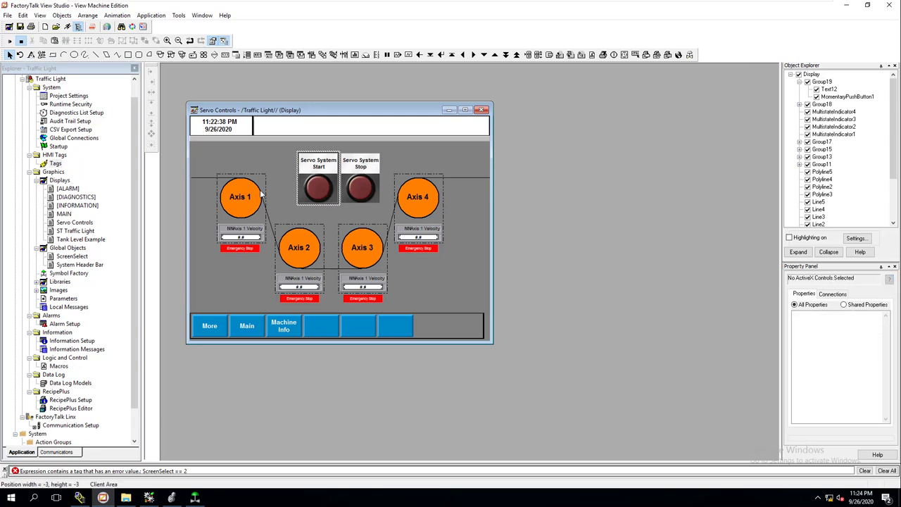
pyautogui.doubleClick(314, 190)
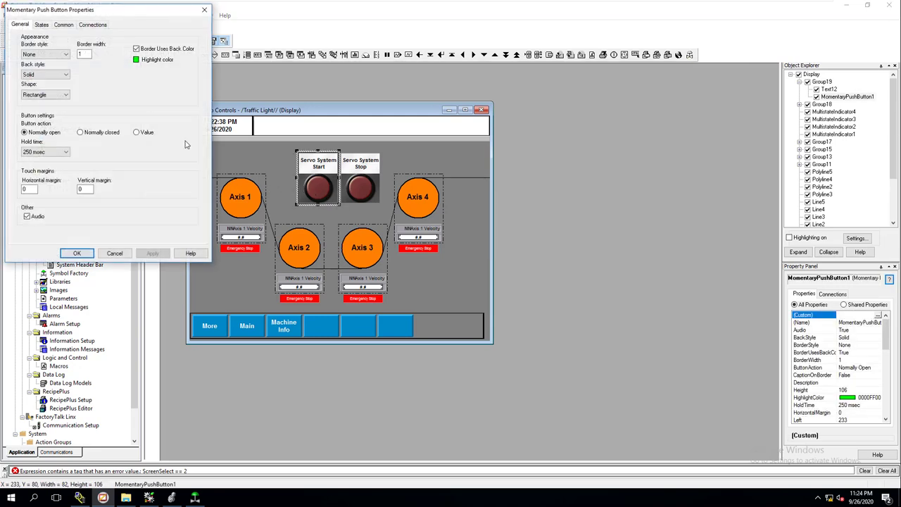
pyautogui.click(42, 27)
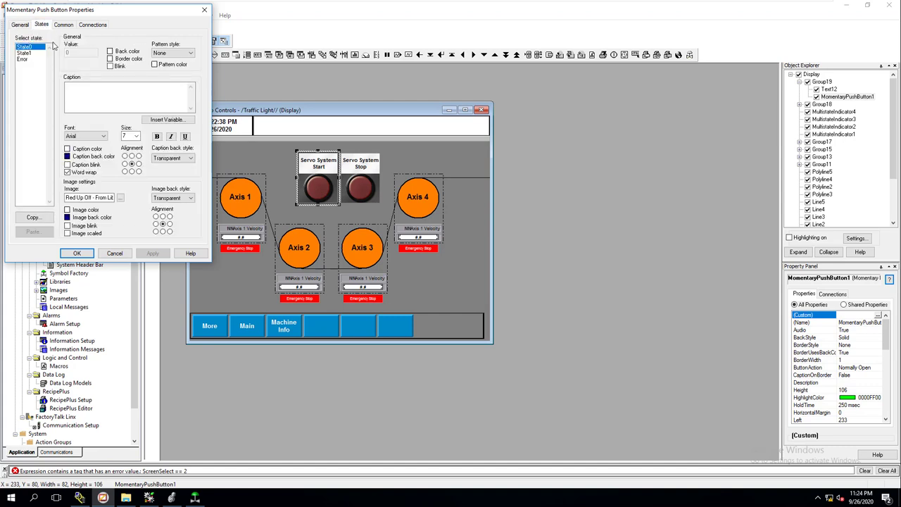
pyautogui.click(100, 26)
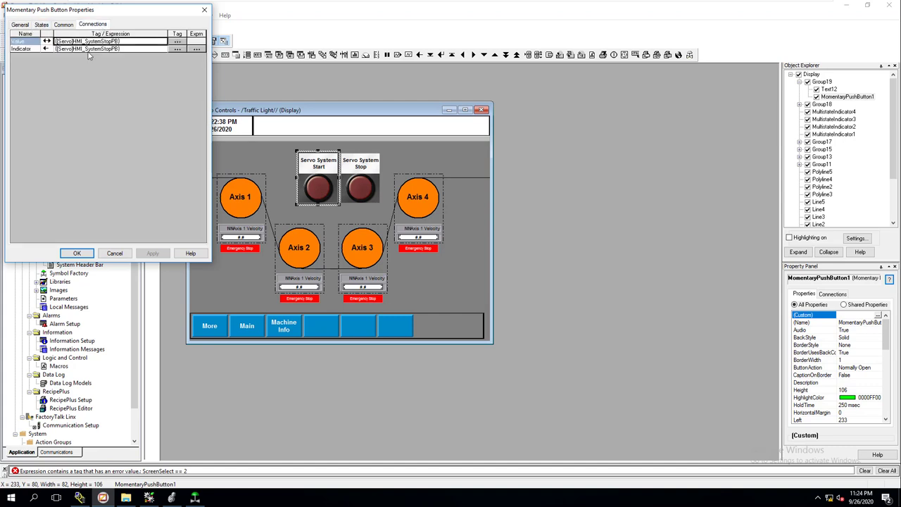
pyautogui.click(137, 41)
pyautogui.moveTo(137, 40); pyautogui.dragTo(49, 42)
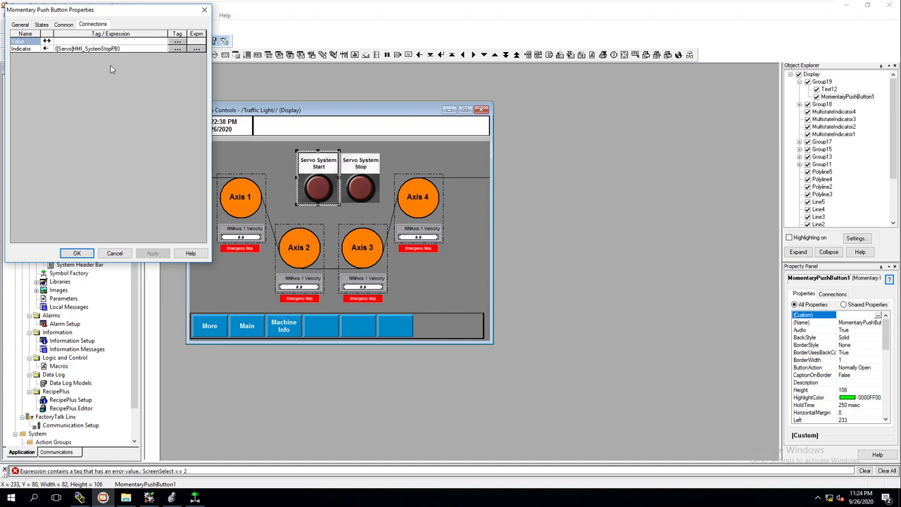
pyautogui.click(177, 41)
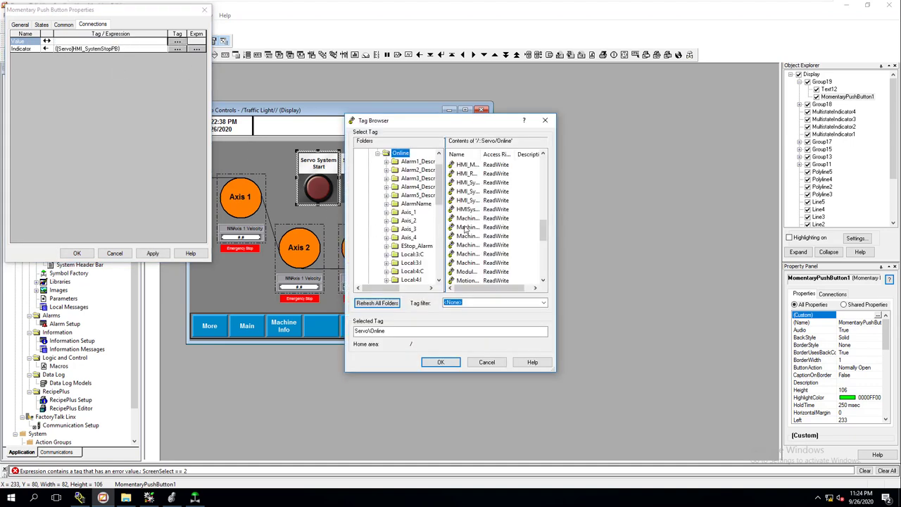
pyautogui.moveTo(482, 154); pyautogui.dragTo(509, 162)
pyautogui.click(489, 193)
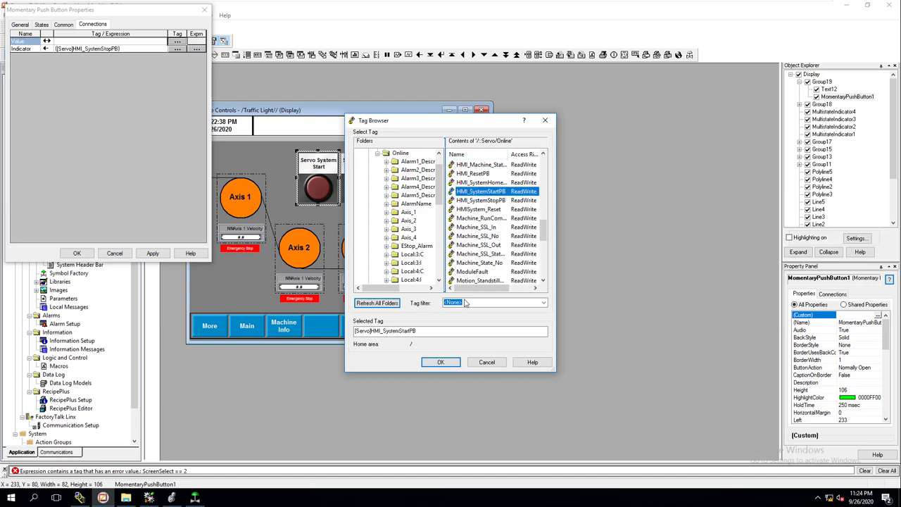
pyautogui.click(439, 362)
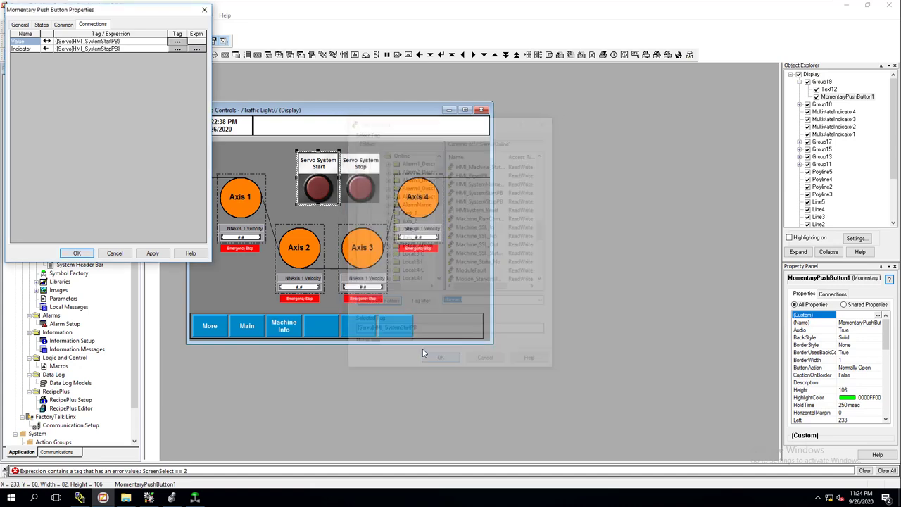
# Copy the HMI_SystemStartPB expression from the start button's Value connection into its Indicator connection and apply it
pyautogui.click(132, 42)
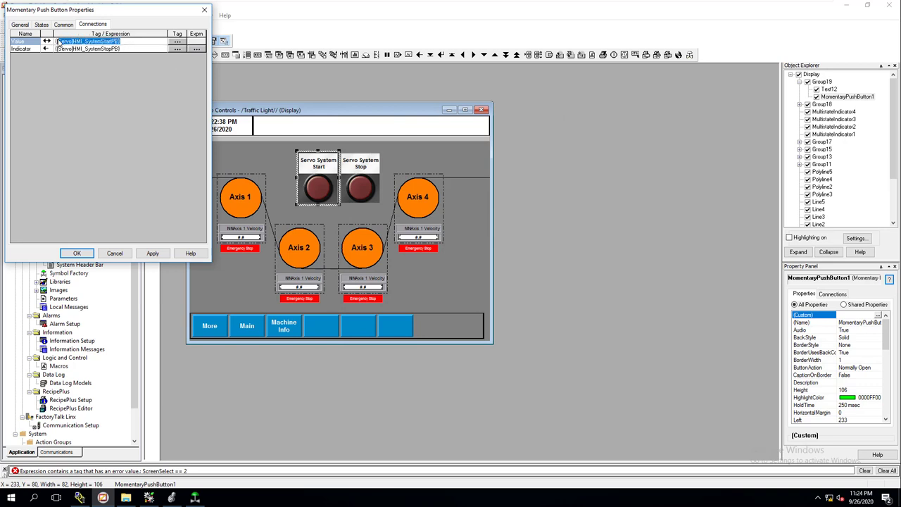
pyautogui.rightClick(62, 43)
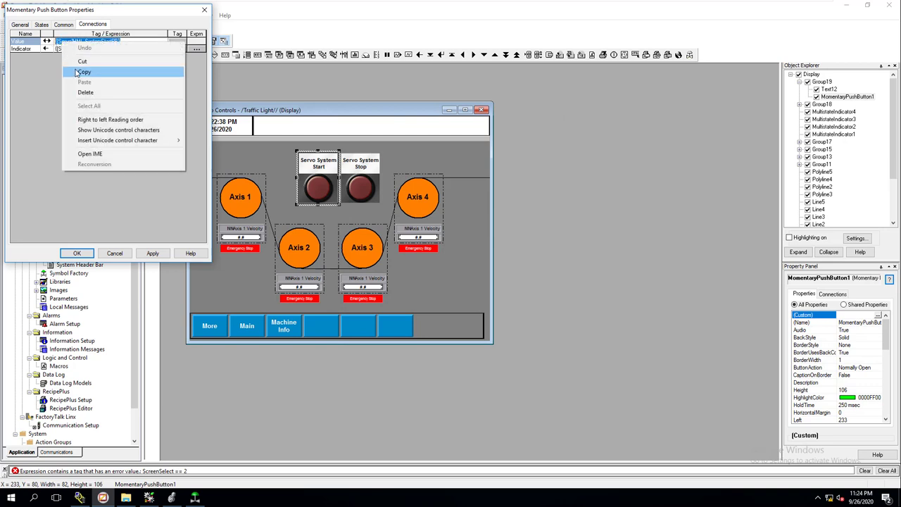
pyautogui.click(79, 73)
pyautogui.click(125, 49)
pyautogui.click(103, 49)
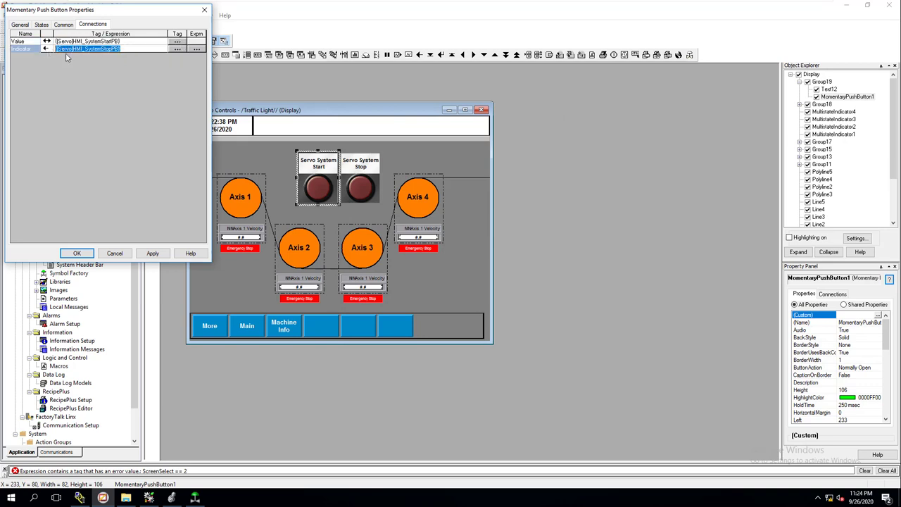
pyautogui.rightClick(69, 52)
pyautogui.click(90, 89)
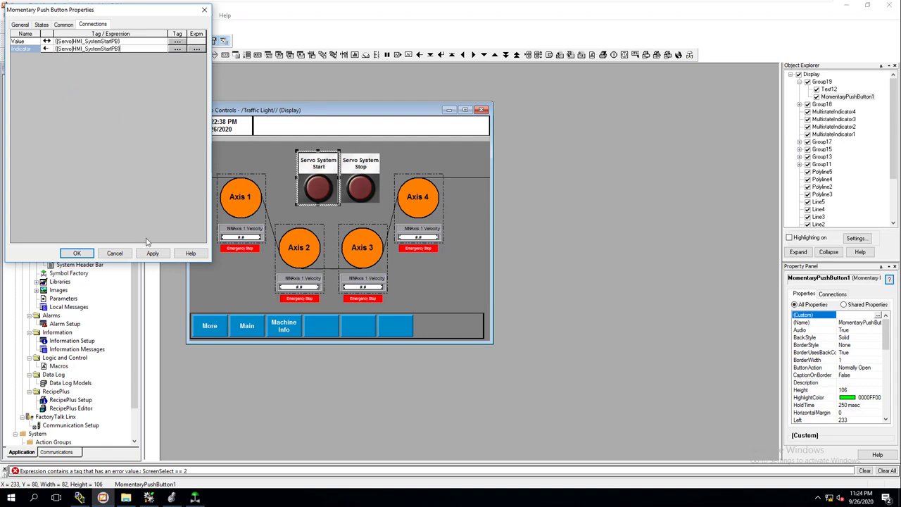
pyautogui.click(157, 255)
# For the start button's State0 image, copy the "Illuminated round pushbutton on legend plate (Green Up Off)" symbol from the library
pyautogui.click(43, 24)
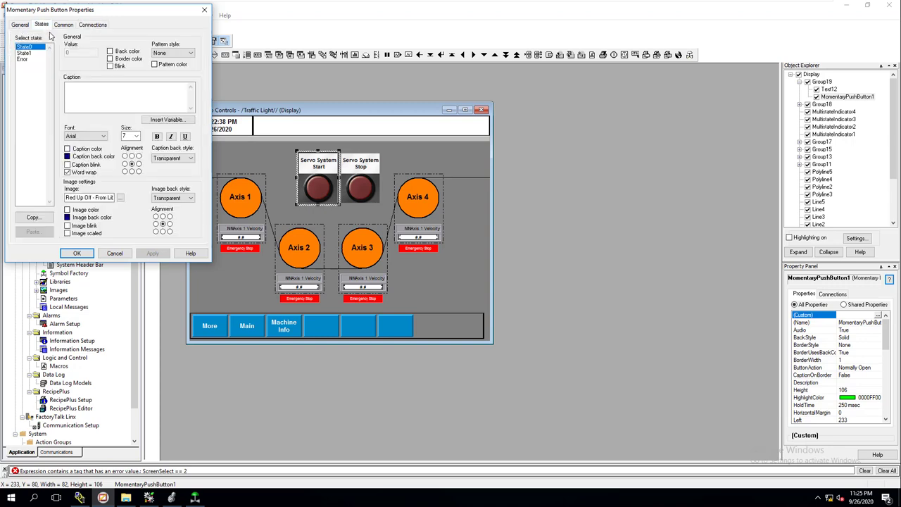
pyautogui.click(120, 199)
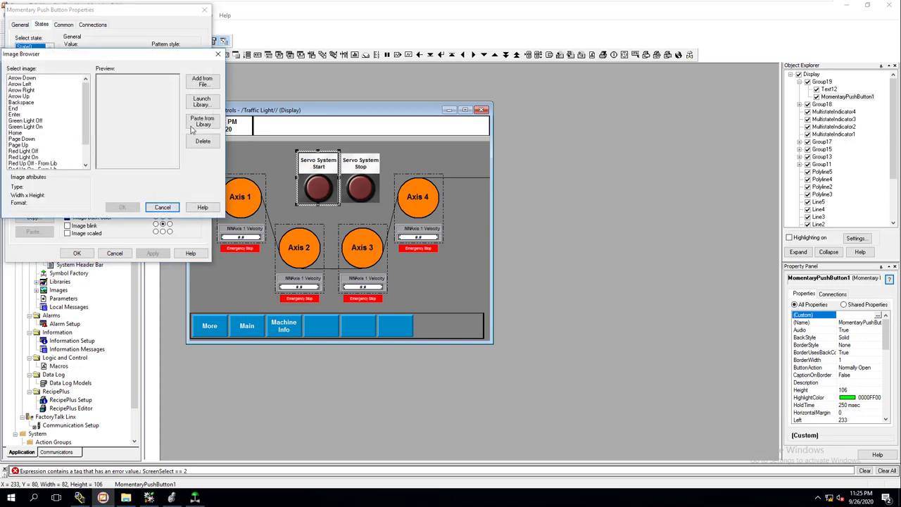
pyautogui.click(202, 101)
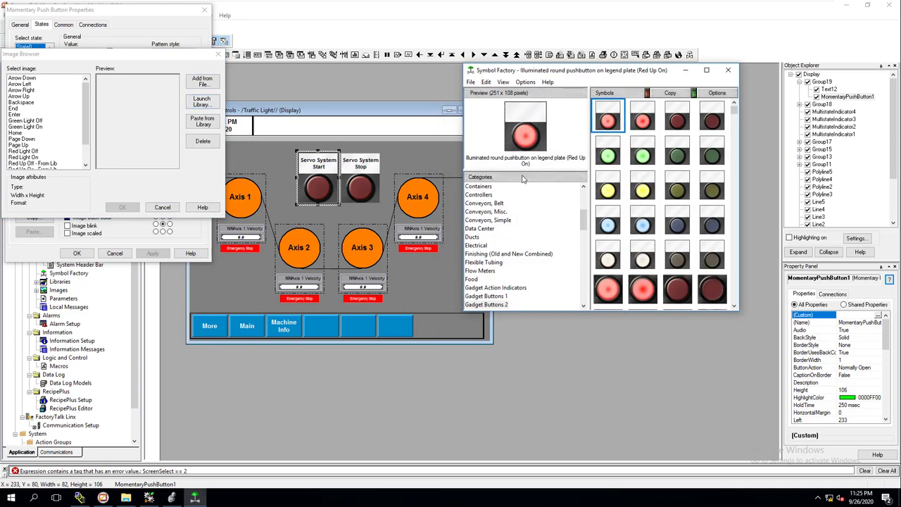
pyautogui.click(677, 152)
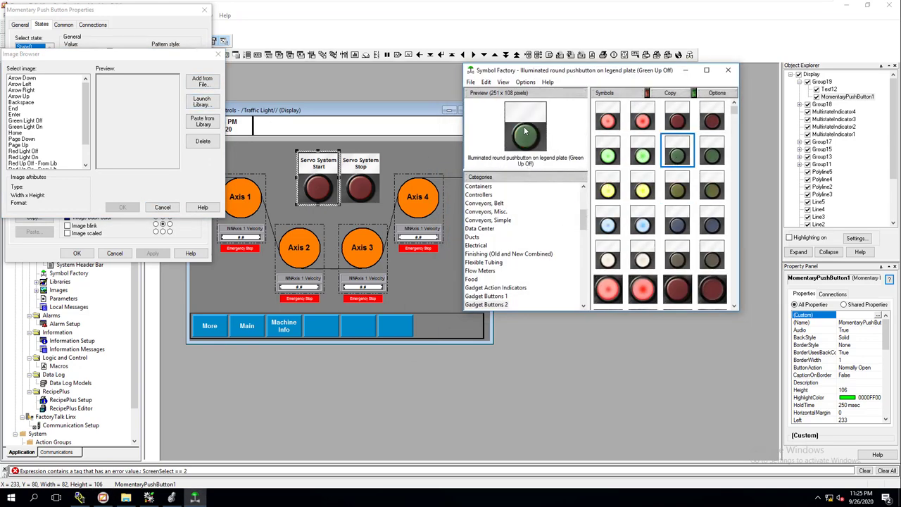
pyautogui.click(670, 93)
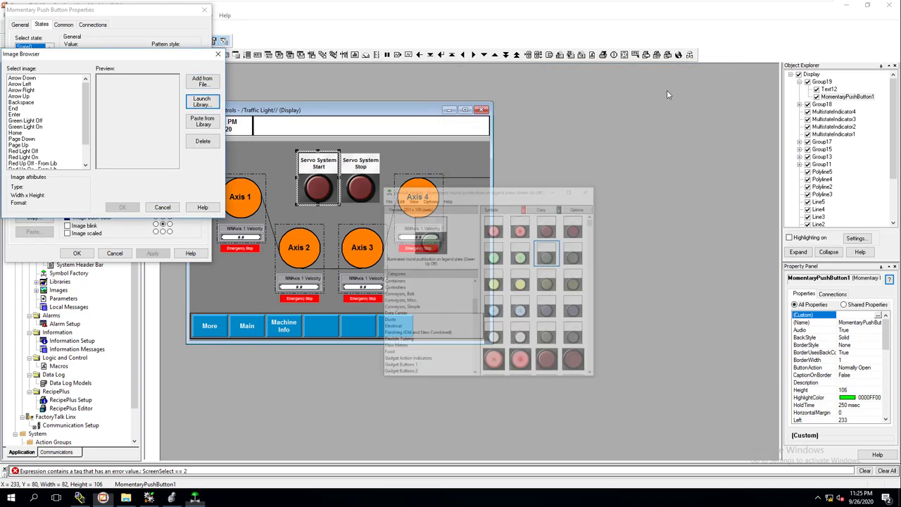
# Paste the copied library symbol as an image named "Green Up Off - From Lib" and apply it to the start button's State0
pyautogui.click(202, 121)
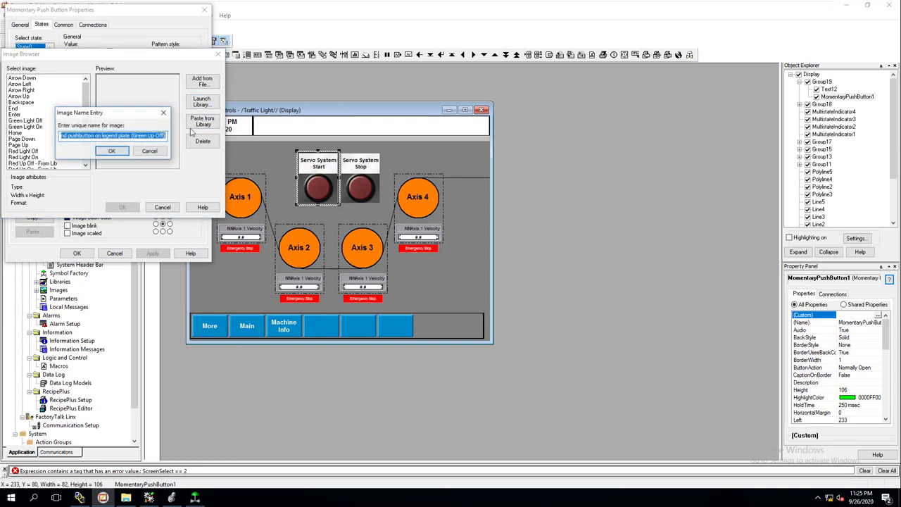
pyautogui.click(132, 137)
pyautogui.moveTo(132, 138); pyautogui.dragTo(44, 140)
pyautogui.press('BackSpace')
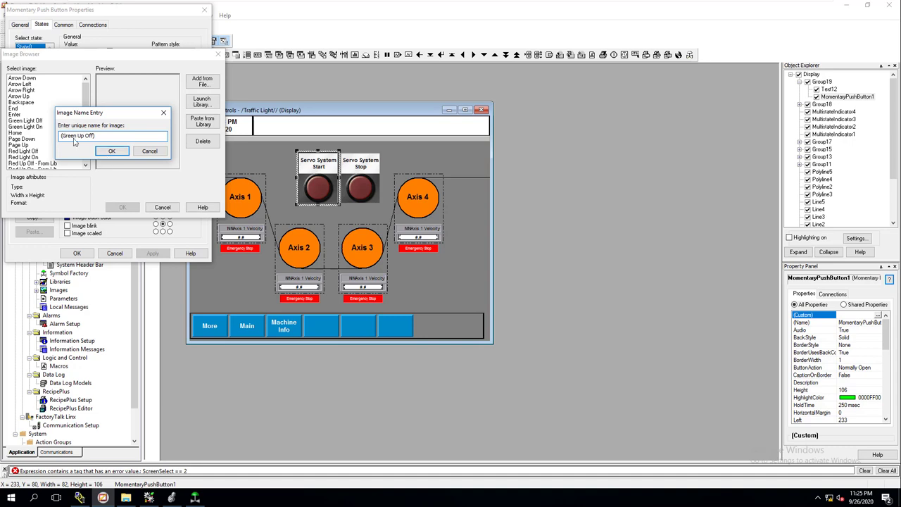
pyautogui.press('Delete')
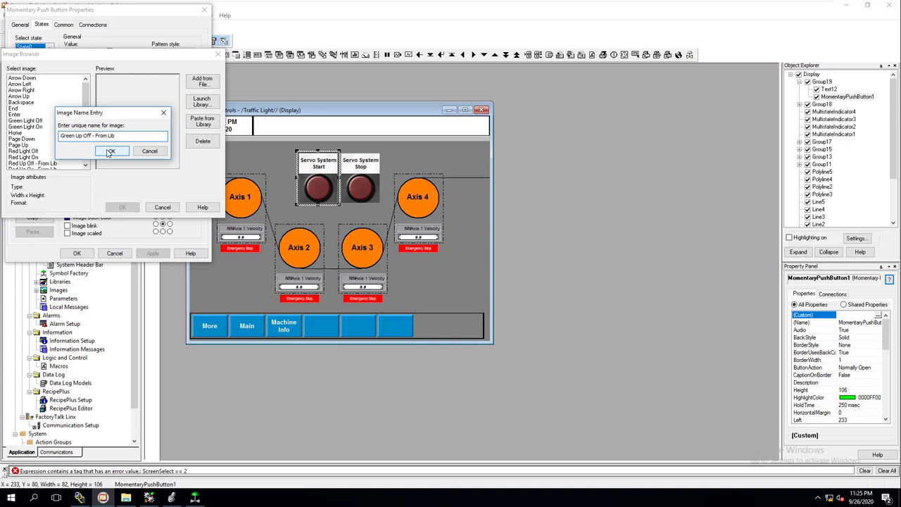
pyautogui.click(110, 152)
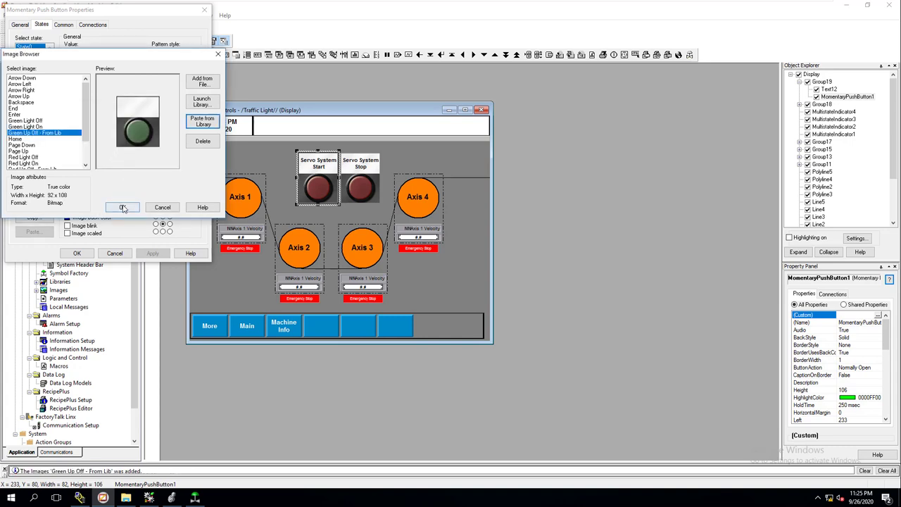
pyautogui.click(122, 207)
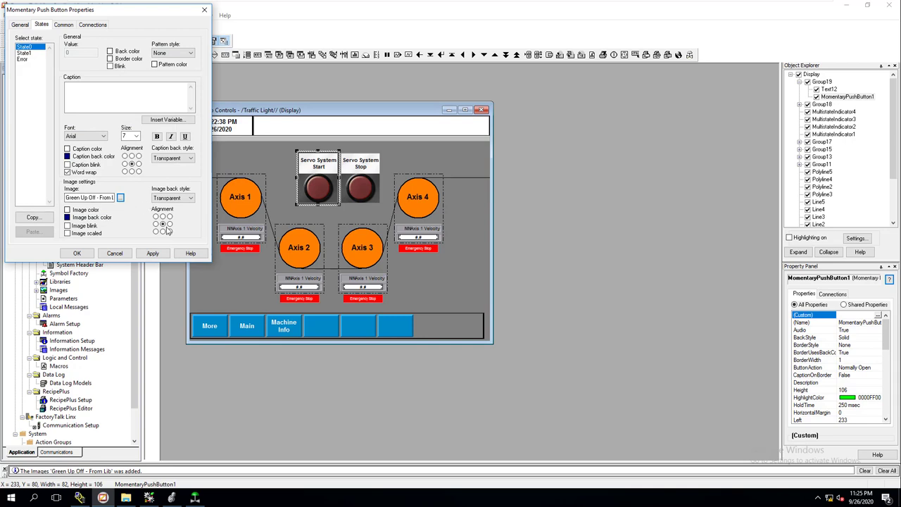
pyautogui.click(152, 253)
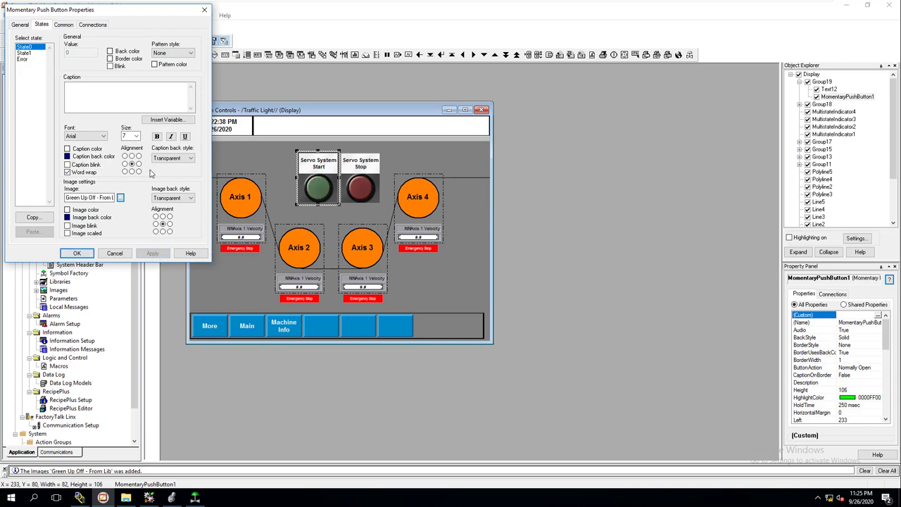
# For the start button's State1 image, copy the "Illuminated round pushbutton on legend plate (Green Up On)" symbol from the library
pyautogui.click(24, 53)
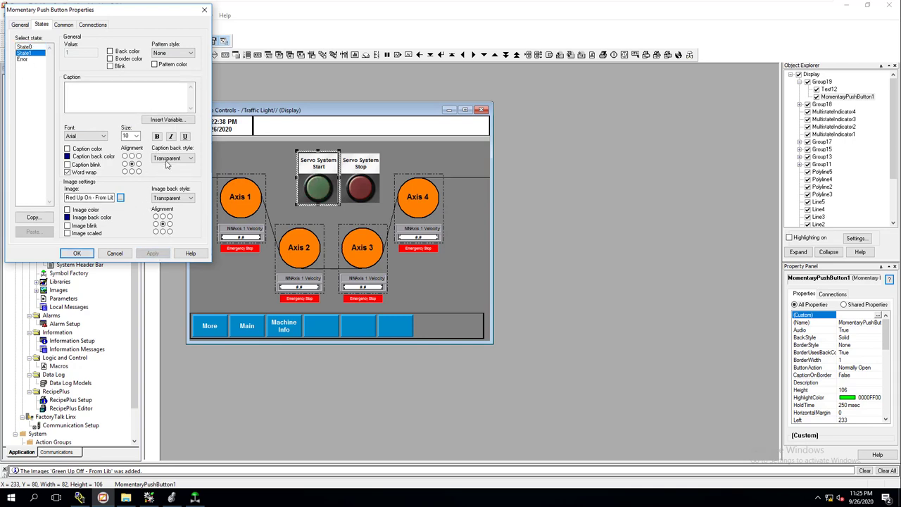
pyautogui.click(121, 197)
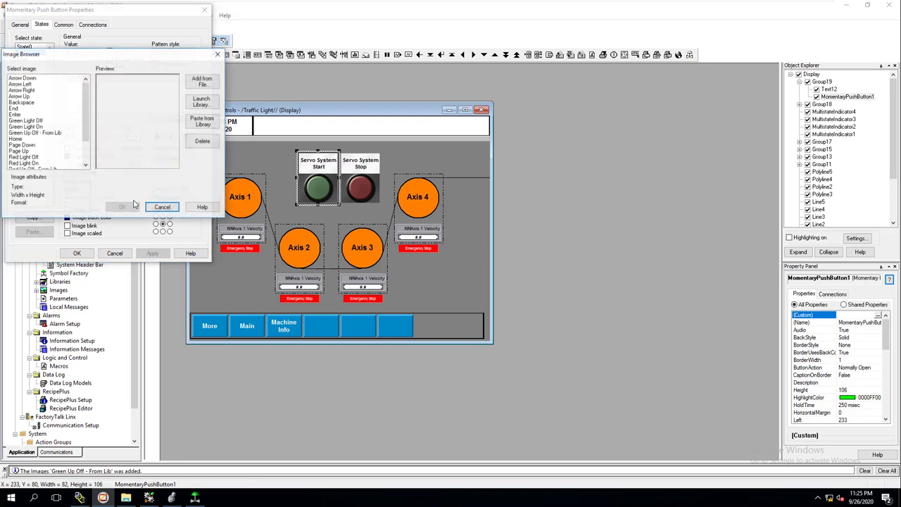
pyautogui.click(202, 102)
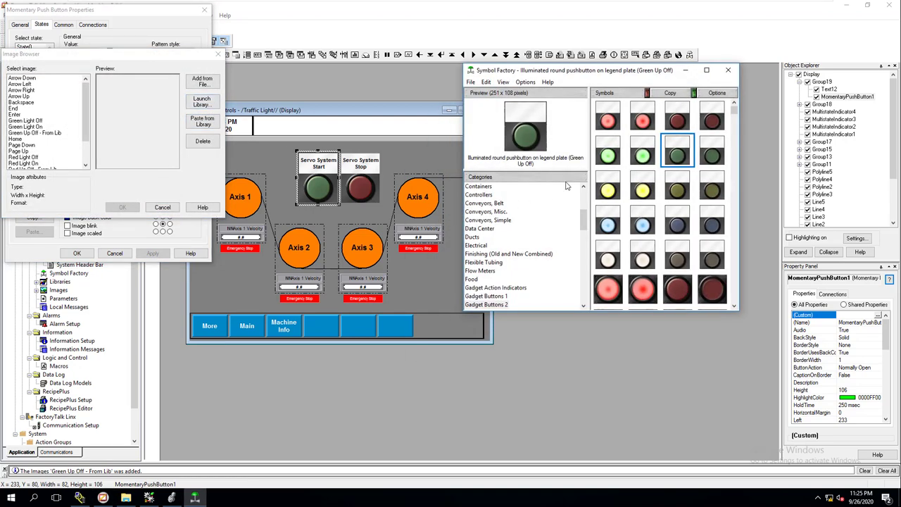
pyautogui.click(607, 151)
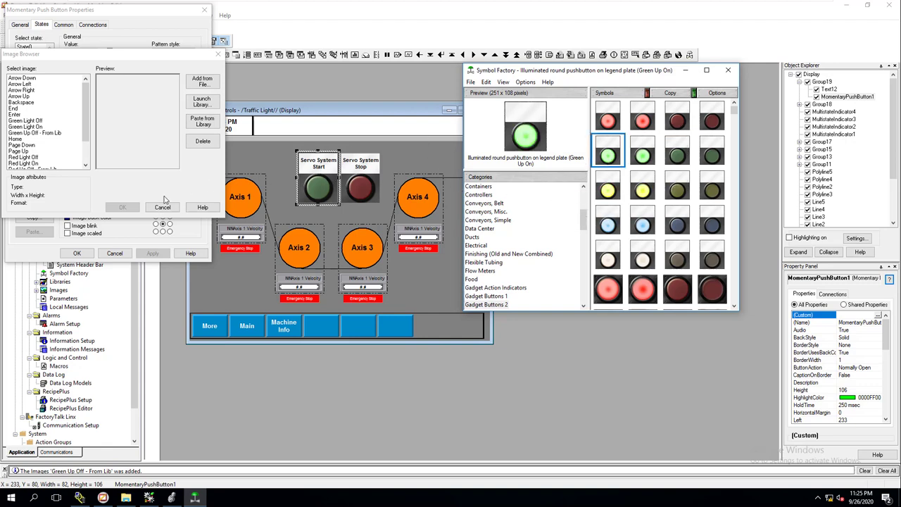
pyautogui.click(663, 97)
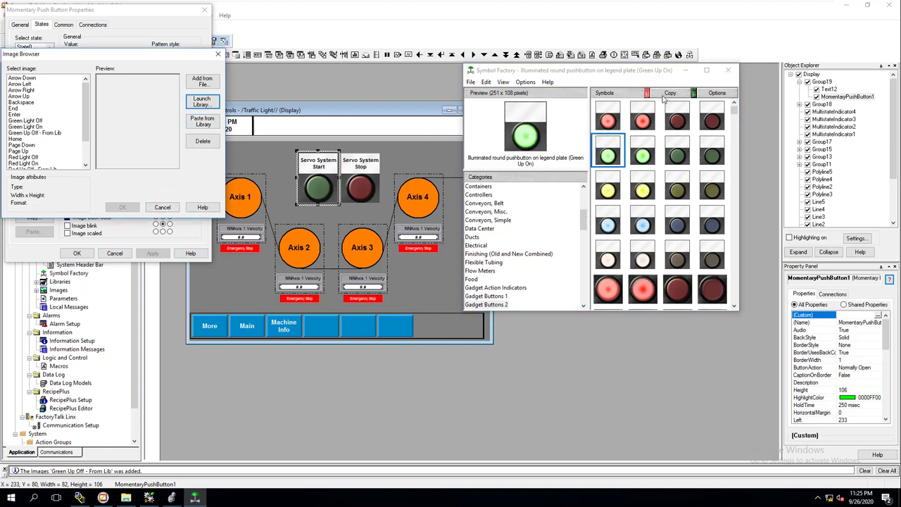
# Paste the copied Green Up On symbol under its default image name and apply it to the start button's State1
pyautogui.click(202, 121)
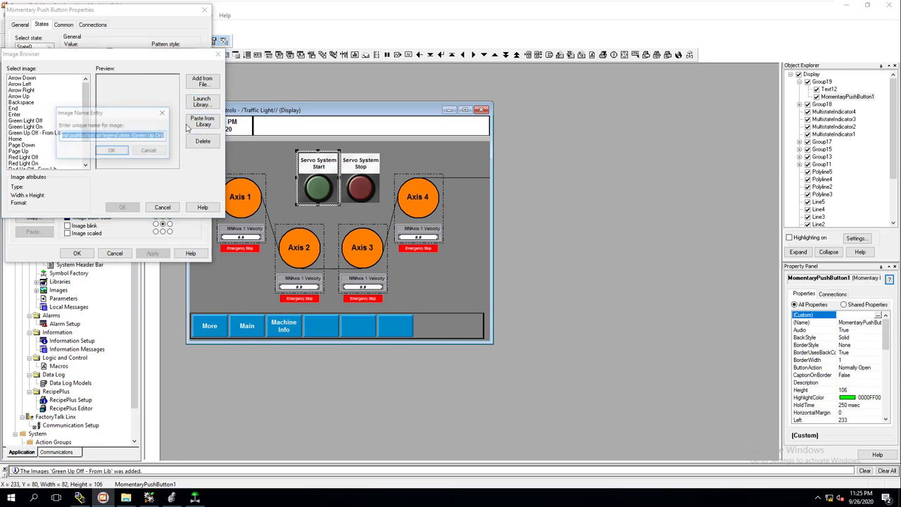
pyautogui.doubleClick(134, 136)
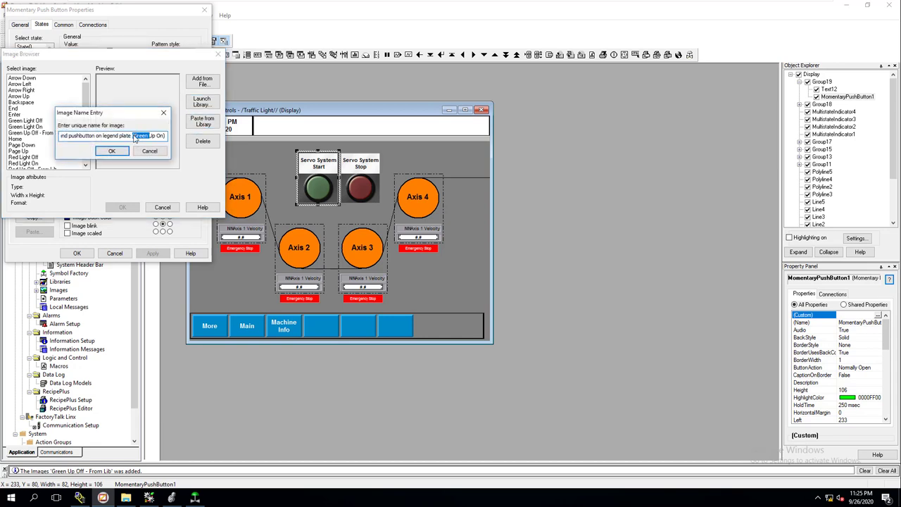
pyautogui.moveTo(136, 140); pyautogui.dragTo(71, 141)
pyautogui.click(111, 150)
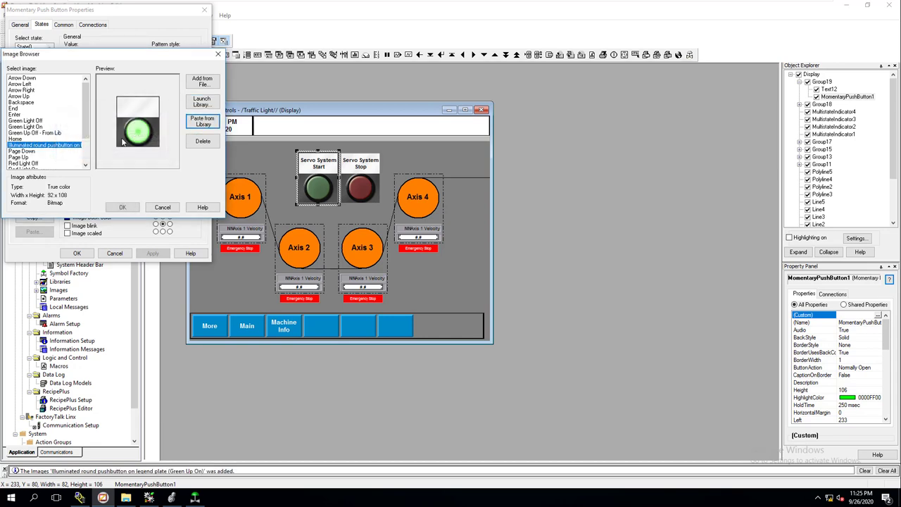
pyautogui.click(122, 207)
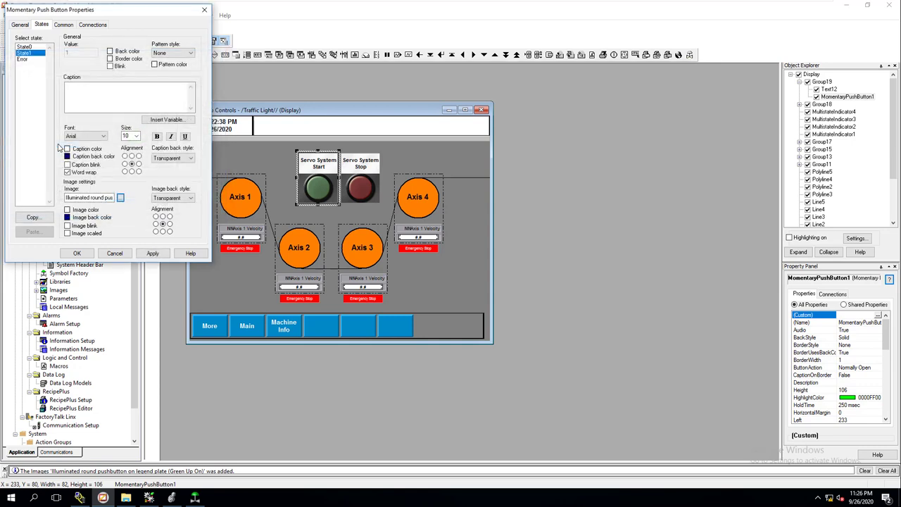
pyautogui.click(152, 254)
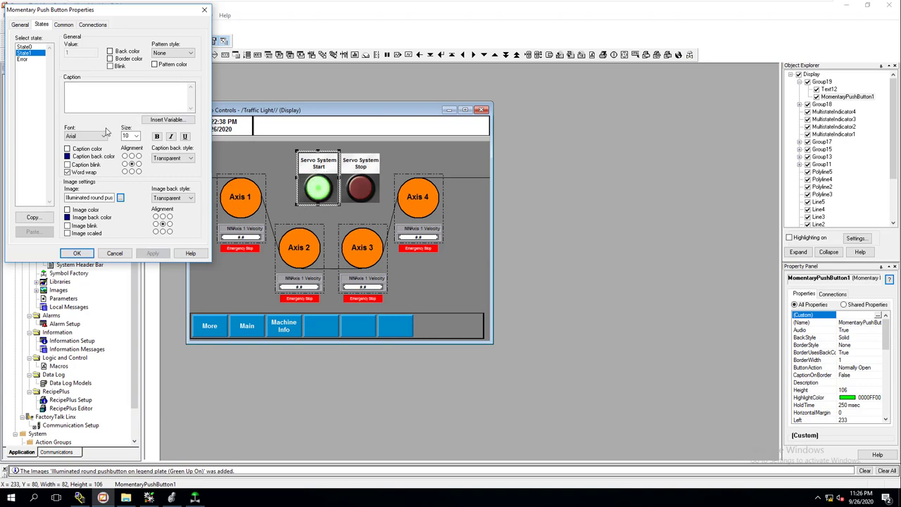
# Close the start button's properties with State0 selected and save the Servo Controls display
pyautogui.click(26, 47)
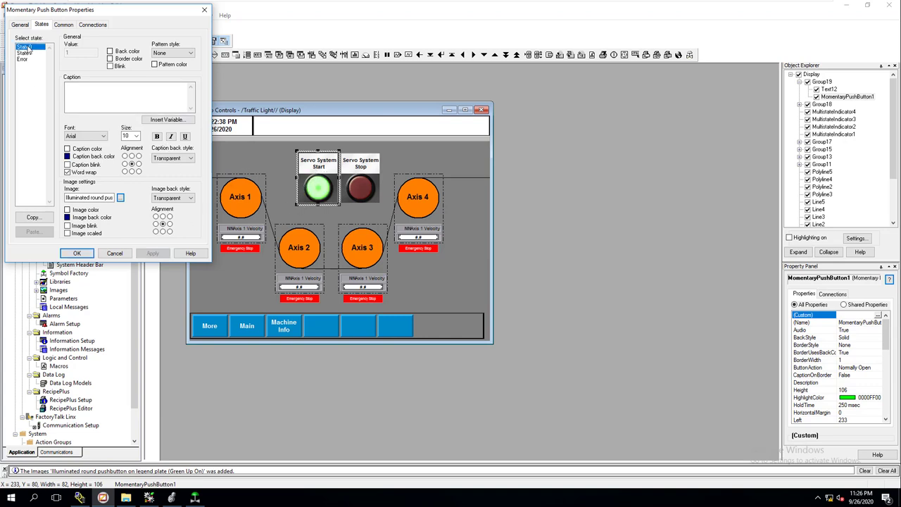
pyautogui.click(116, 252)
pyautogui.click(272, 161)
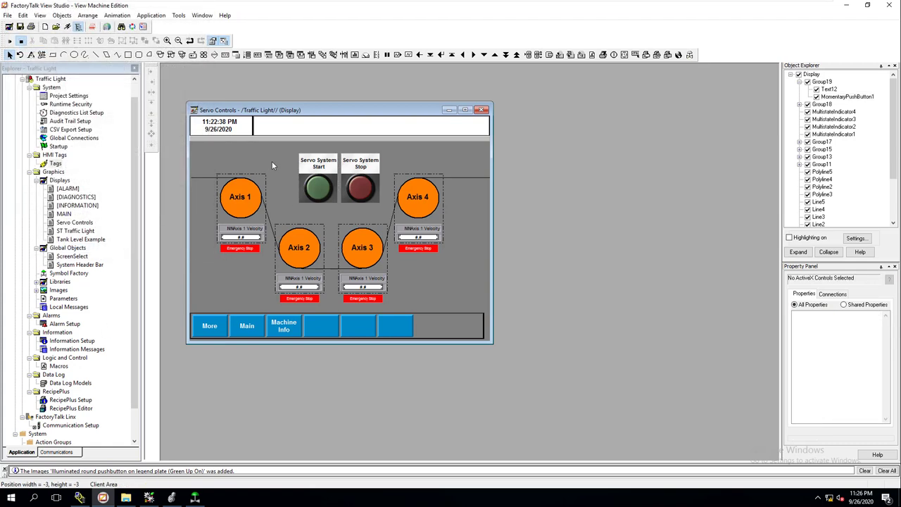
pyautogui.click(323, 175)
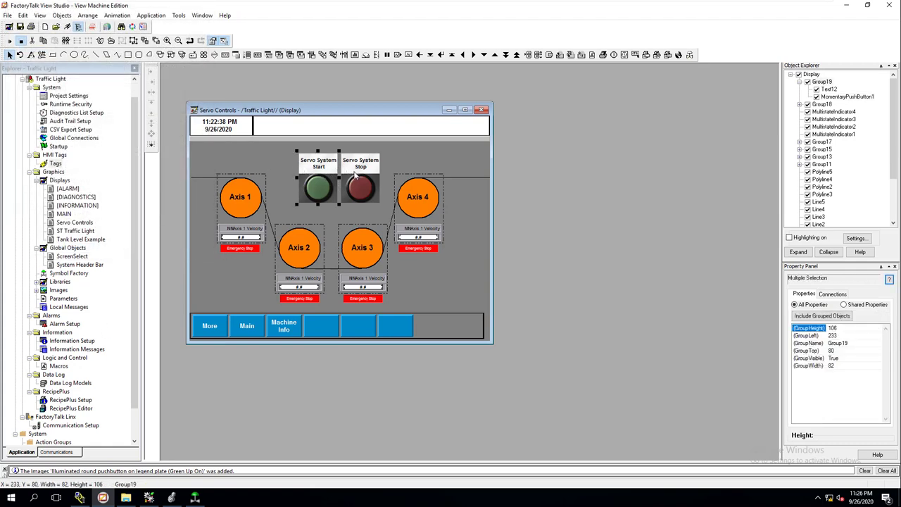
pyautogui.click(354, 175)
pyautogui.click(271, 158)
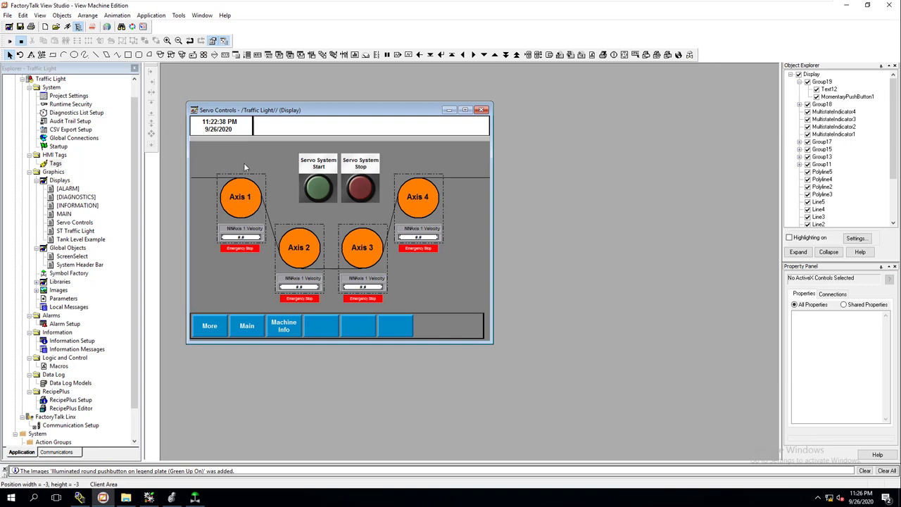
pyautogui.click(20, 26)
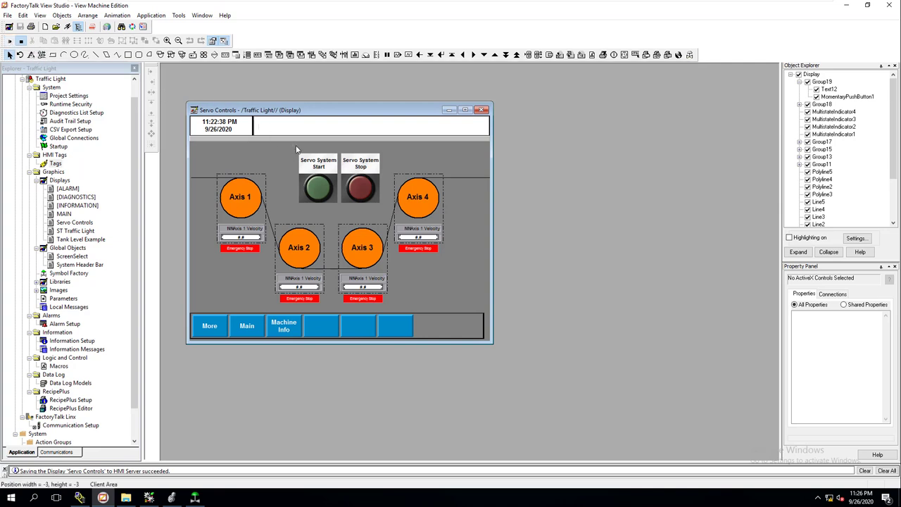
# Group the Servo System Start and Stop buttons and move the group to about left 217, top 78 on the display
pyautogui.moveTo(284, 148); pyautogui.dragTo(383, 212)
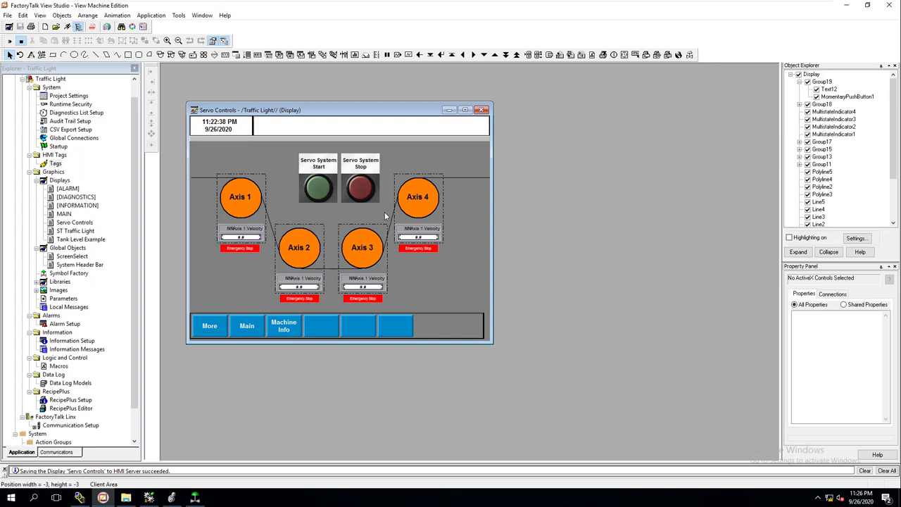
pyautogui.click(87, 14)
pyautogui.click(92, 26)
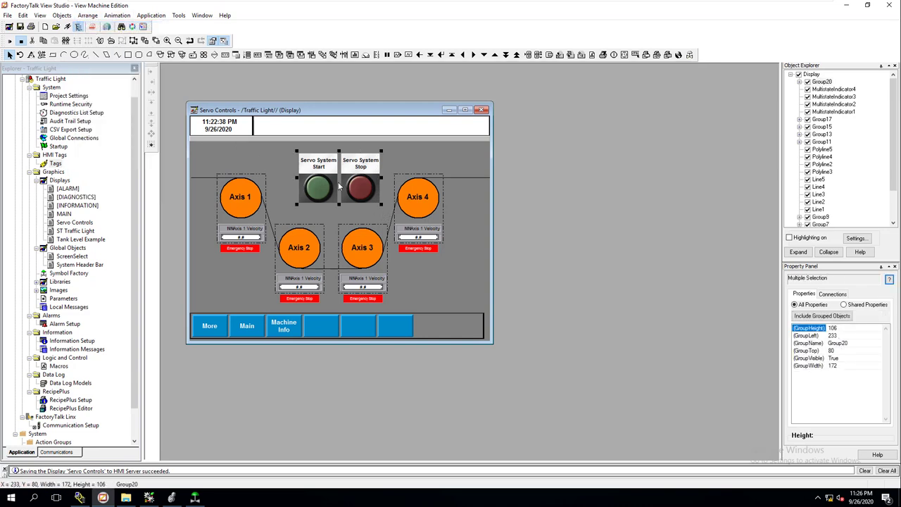
pyautogui.moveTo(337, 185); pyautogui.dragTo(332, 184)
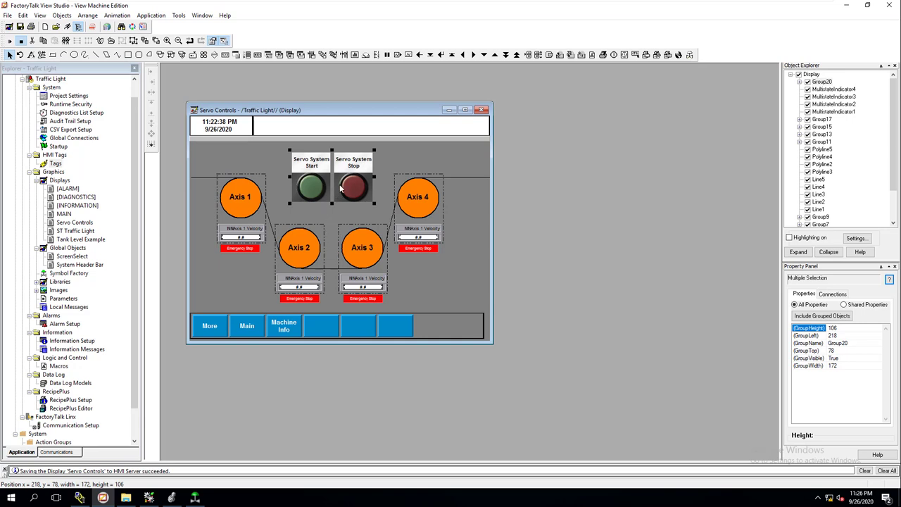
pyautogui.moveTo(340, 188); pyautogui.dragTo(342, 193)
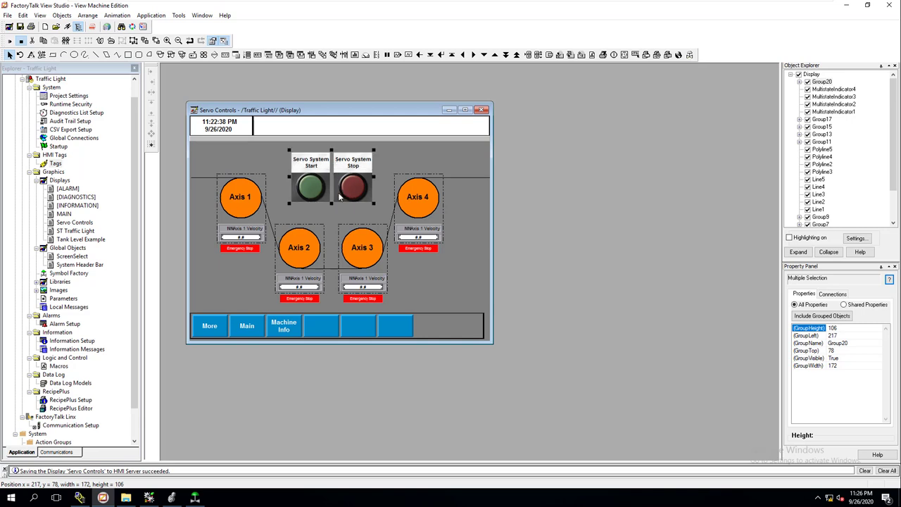
pyautogui.click(335, 227)
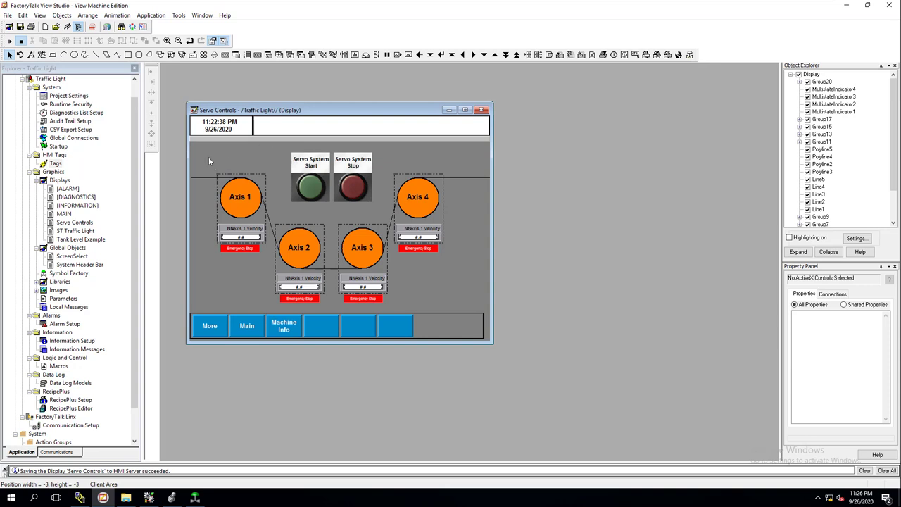
# Test-run the display, start the servo system, and open and close Axis 1's draw entry keypad before ending the test
pyautogui.click(9, 40)
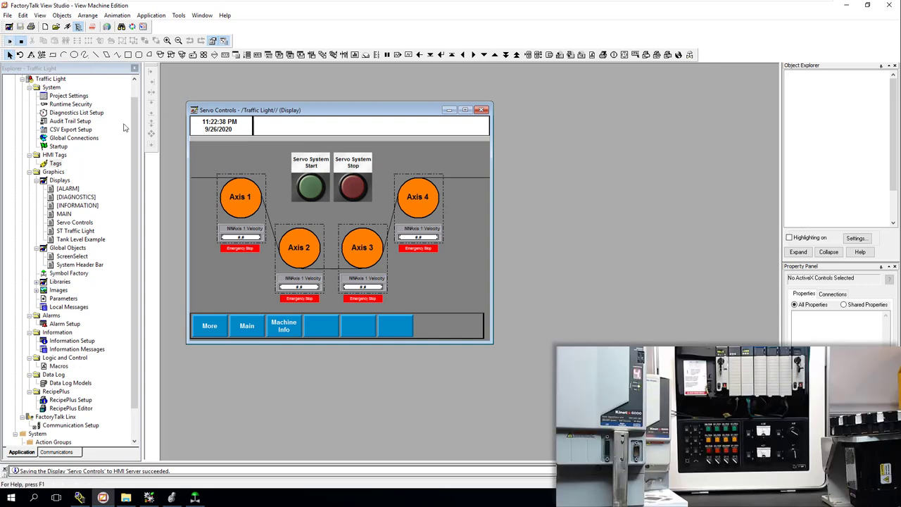
pyautogui.click(312, 189)
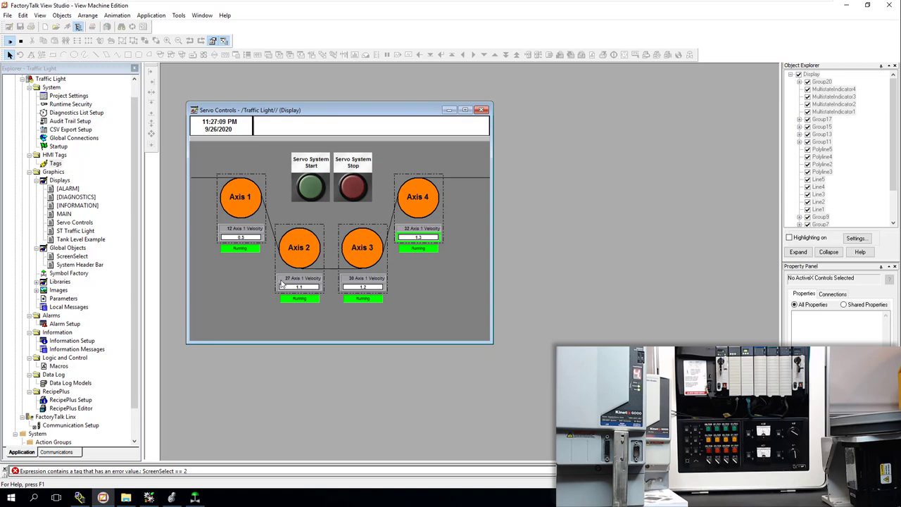
pyautogui.click(240, 237)
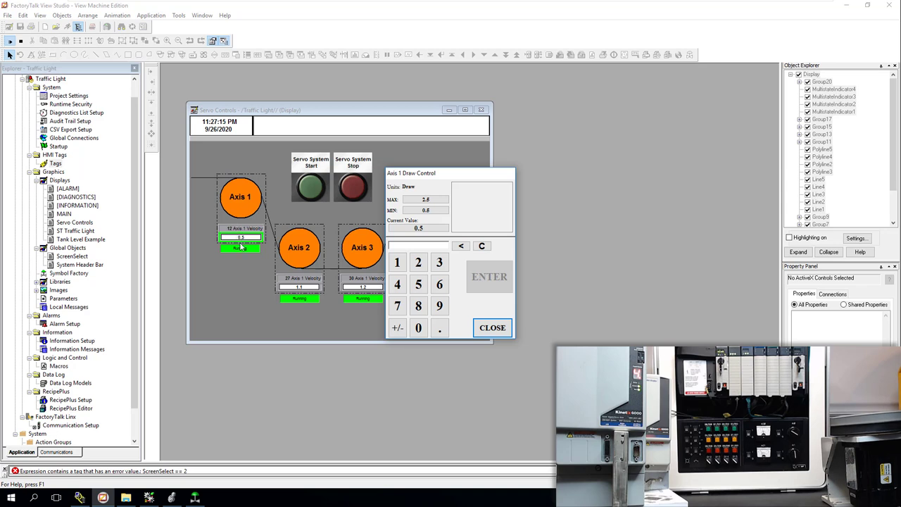
pyautogui.click(492, 328)
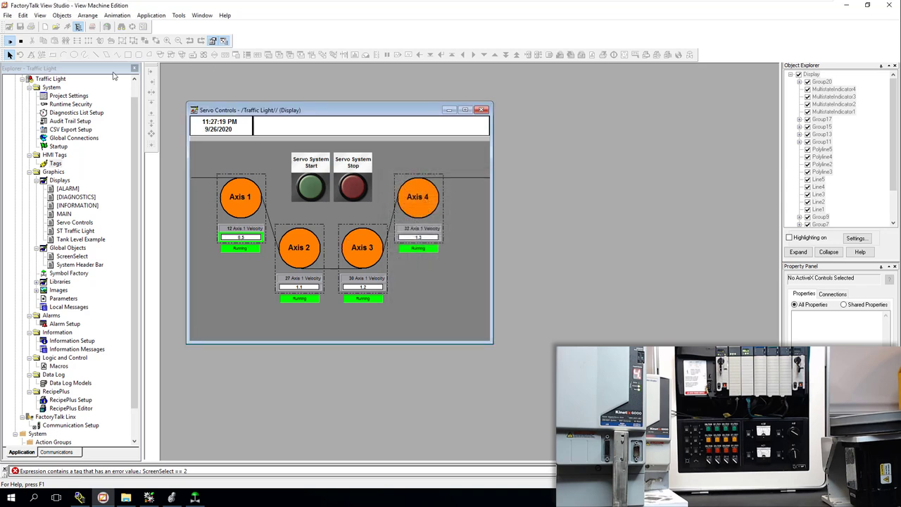
pyautogui.click(21, 42)
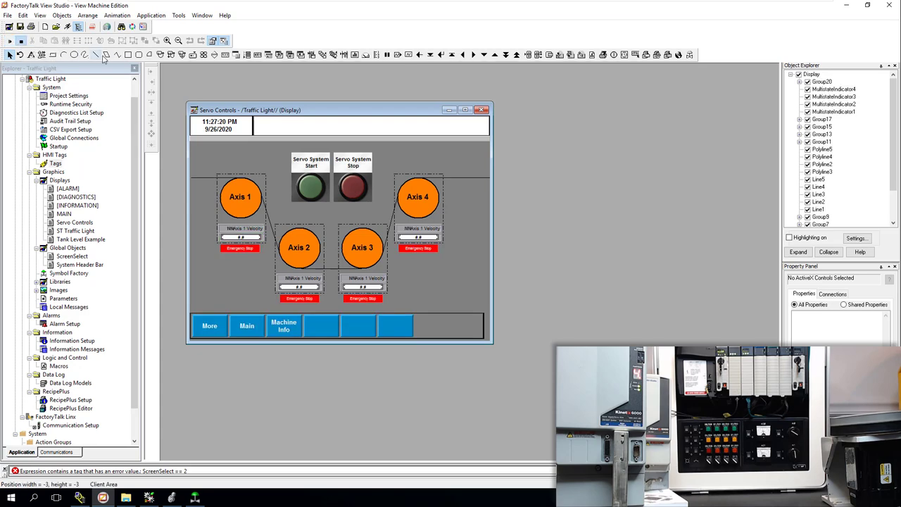
# Test-run the maximized Servo Controls display and set Axis 1's draw to 1.0
pyautogui.click(178, 40)
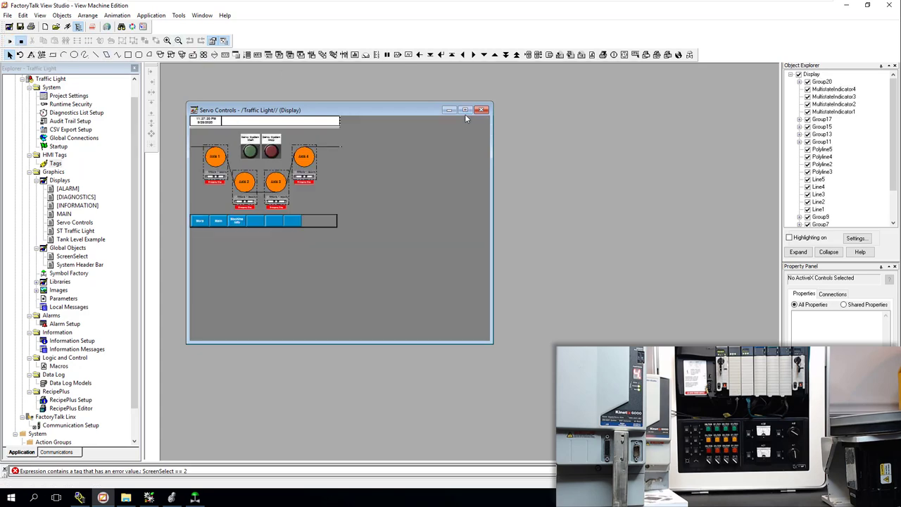
pyautogui.click(167, 41)
pyautogui.click(168, 41)
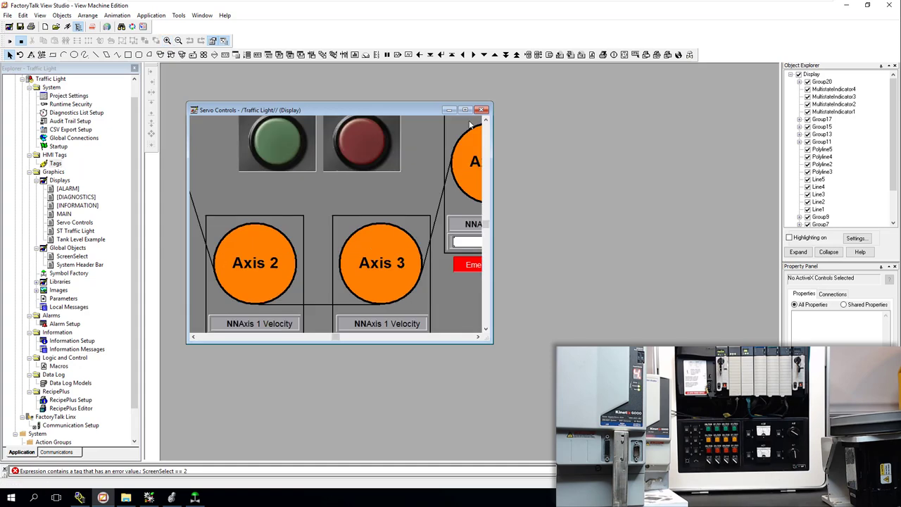
pyautogui.click(464, 110)
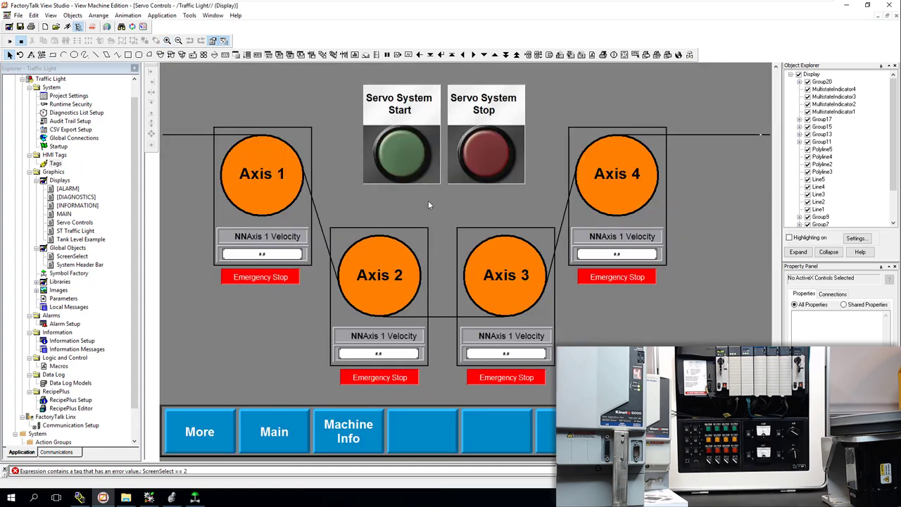
pyautogui.click(10, 40)
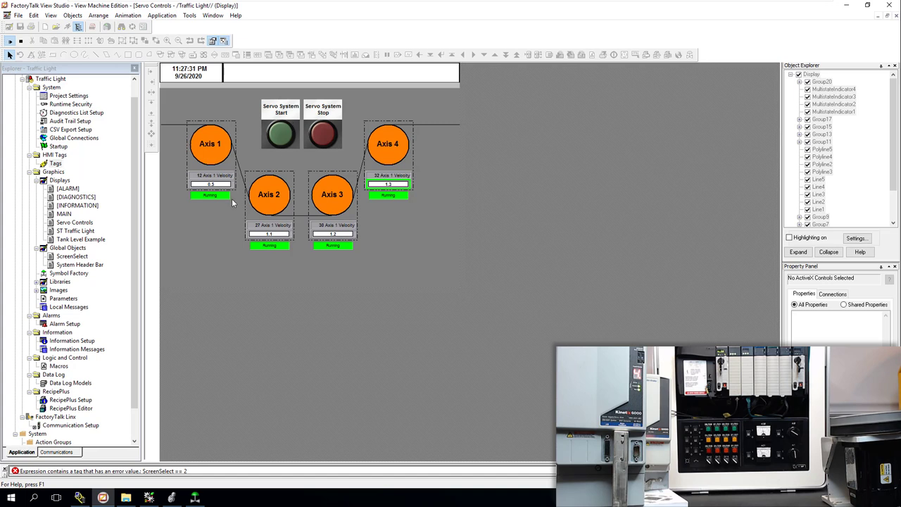
pyautogui.click(211, 184)
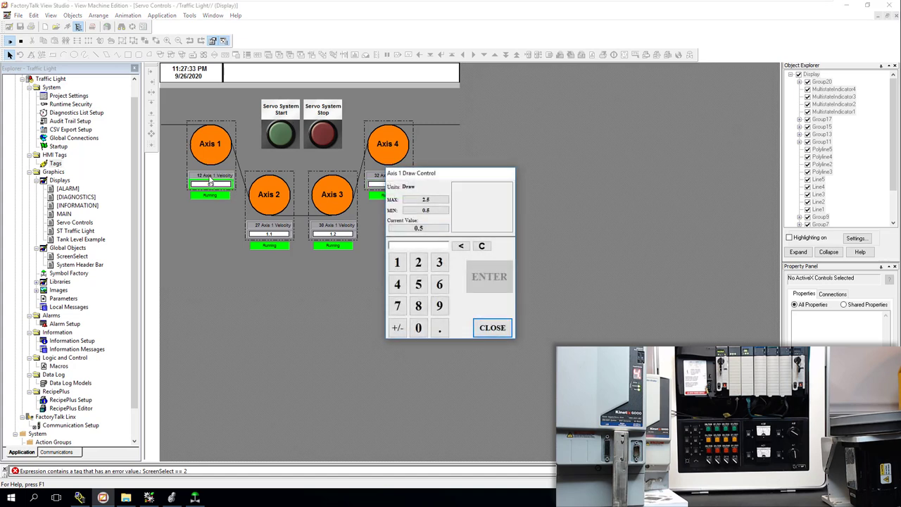
pyautogui.click(397, 263)
pyautogui.click(439, 327)
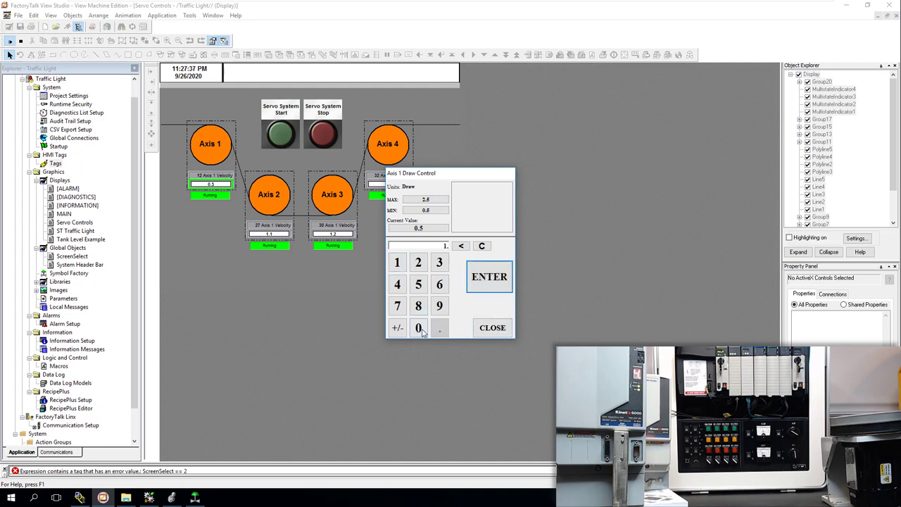
pyautogui.click(418, 328)
pyautogui.click(485, 285)
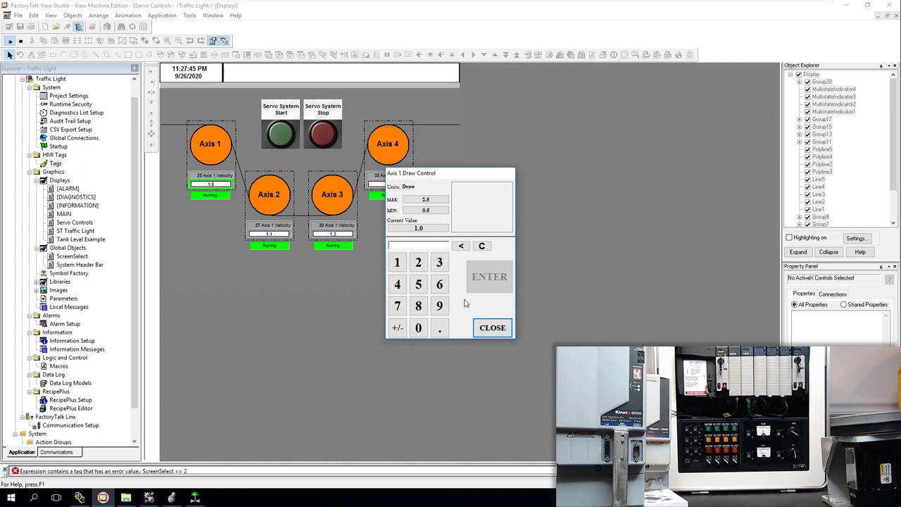
pyautogui.click(492, 327)
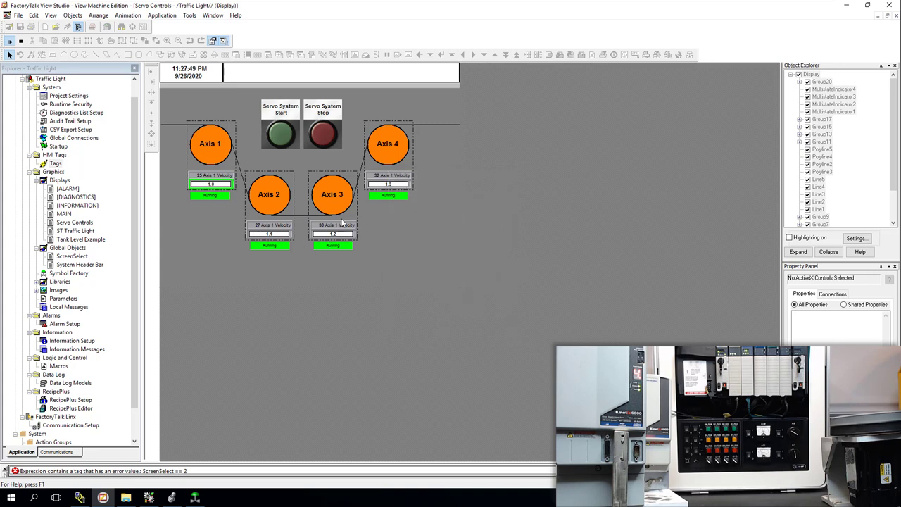
# Stop, restart and stop the servo system with its buttons, ending the test run and restoring the display window
pyautogui.click(323, 140)
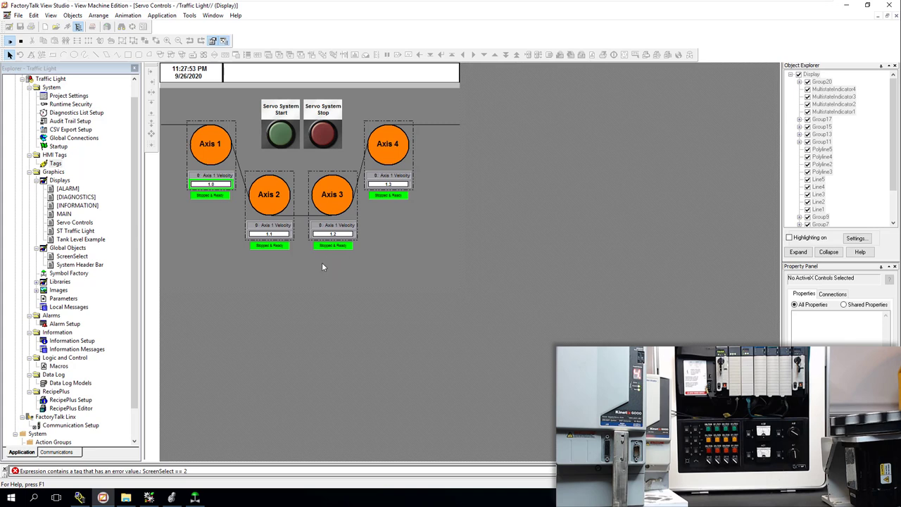
pyautogui.click(284, 137)
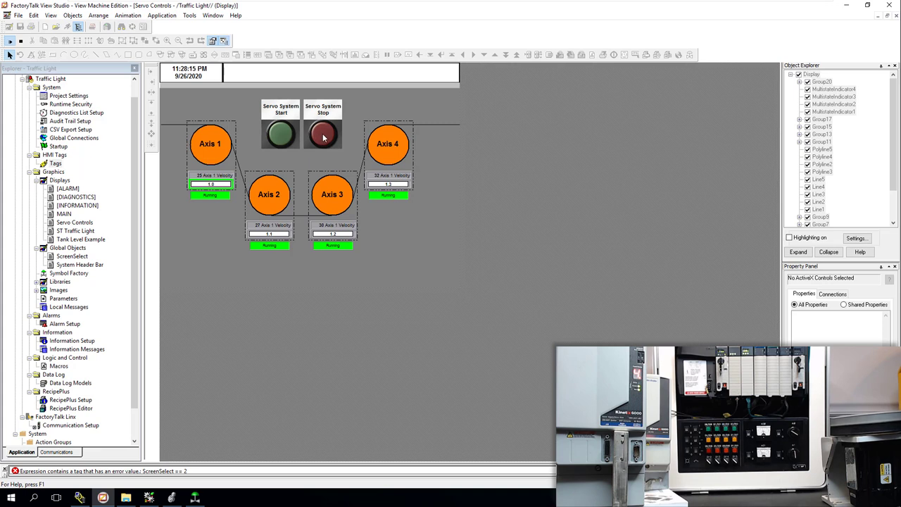
pyautogui.click(319, 140)
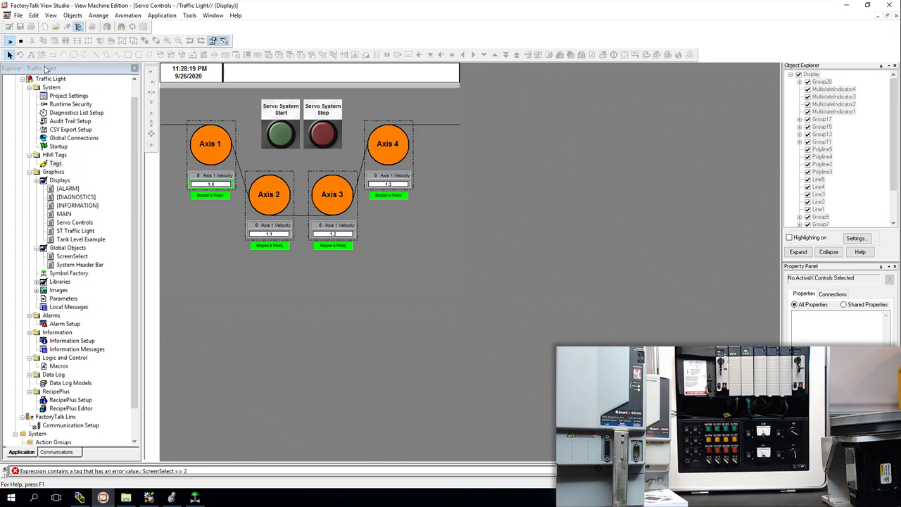
pyautogui.click(20, 40)
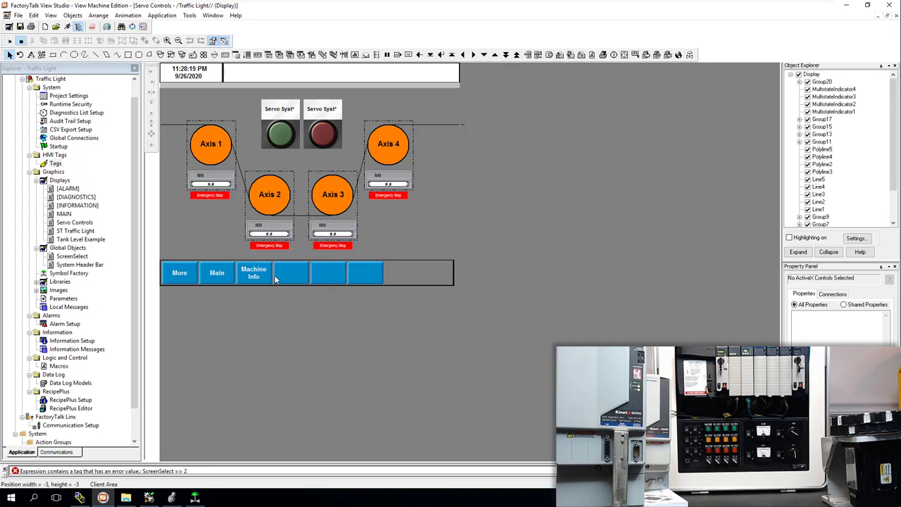
pyautogui.click(888, 17)
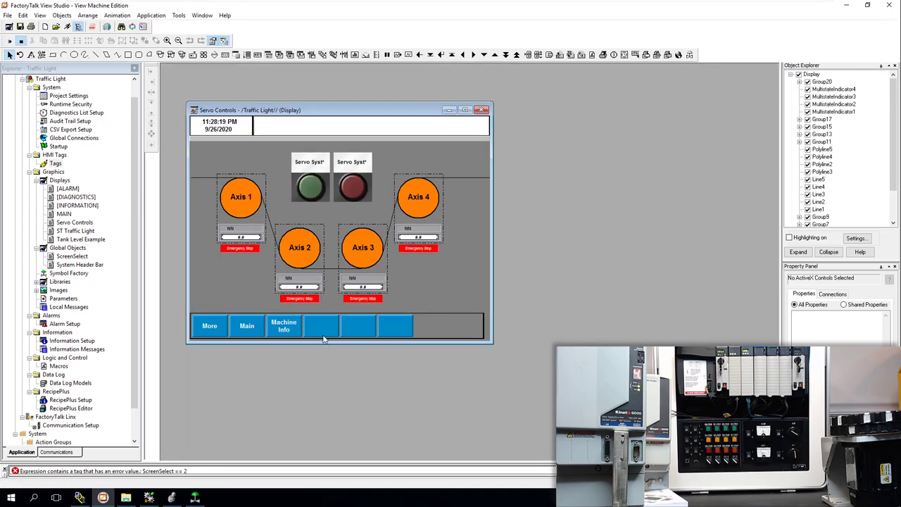